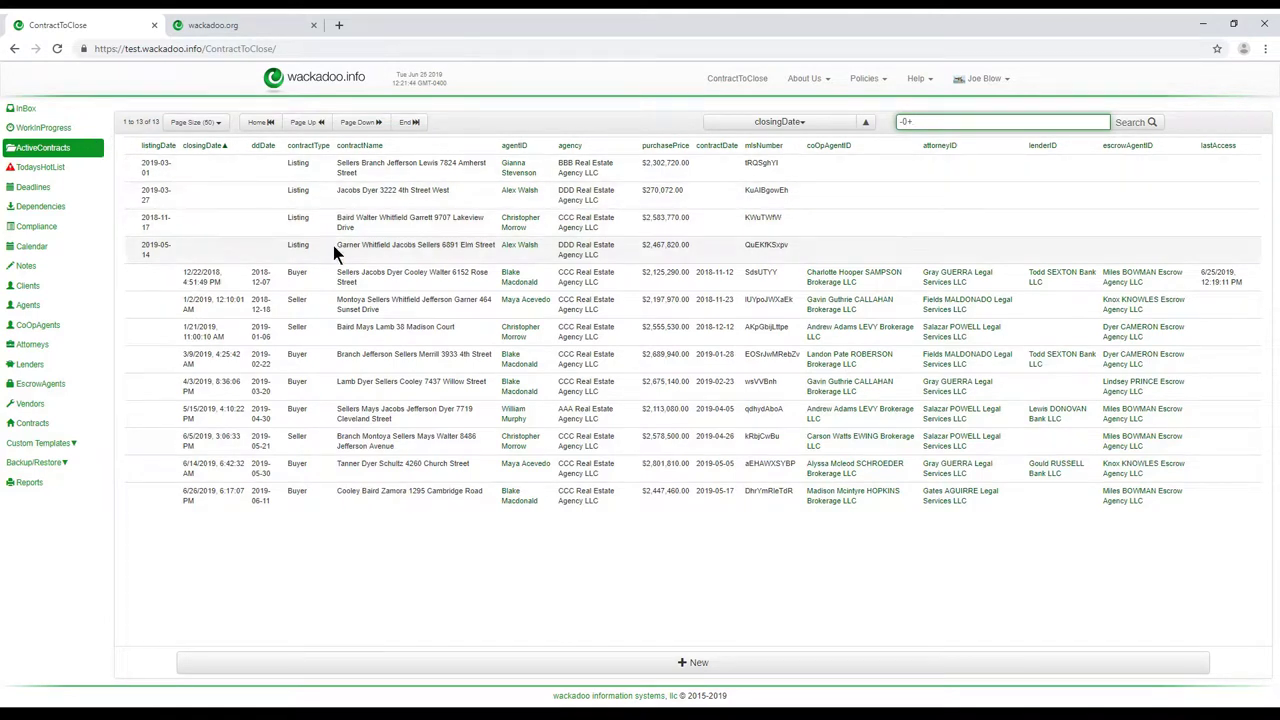
Open the active Buyer contract closing 12/22/2018 and expand the New Contract subtasks in its task list
left_click(372, 287)
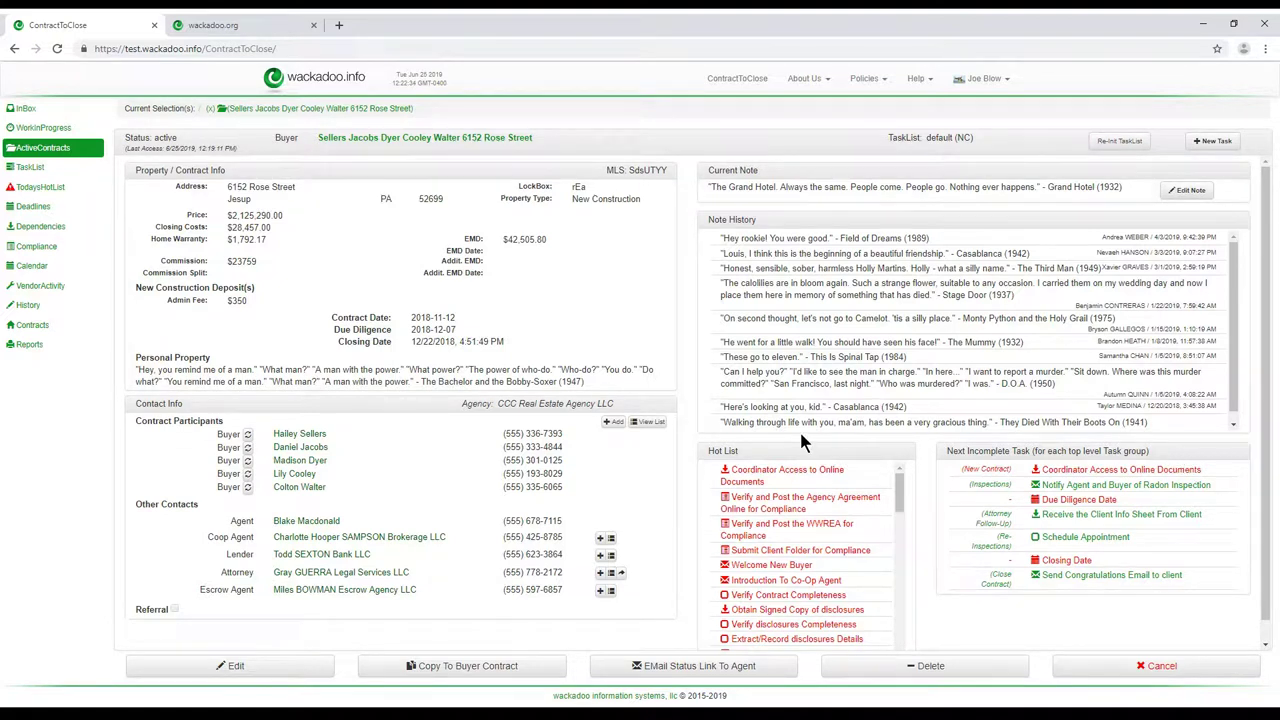
left_click(55, 170)
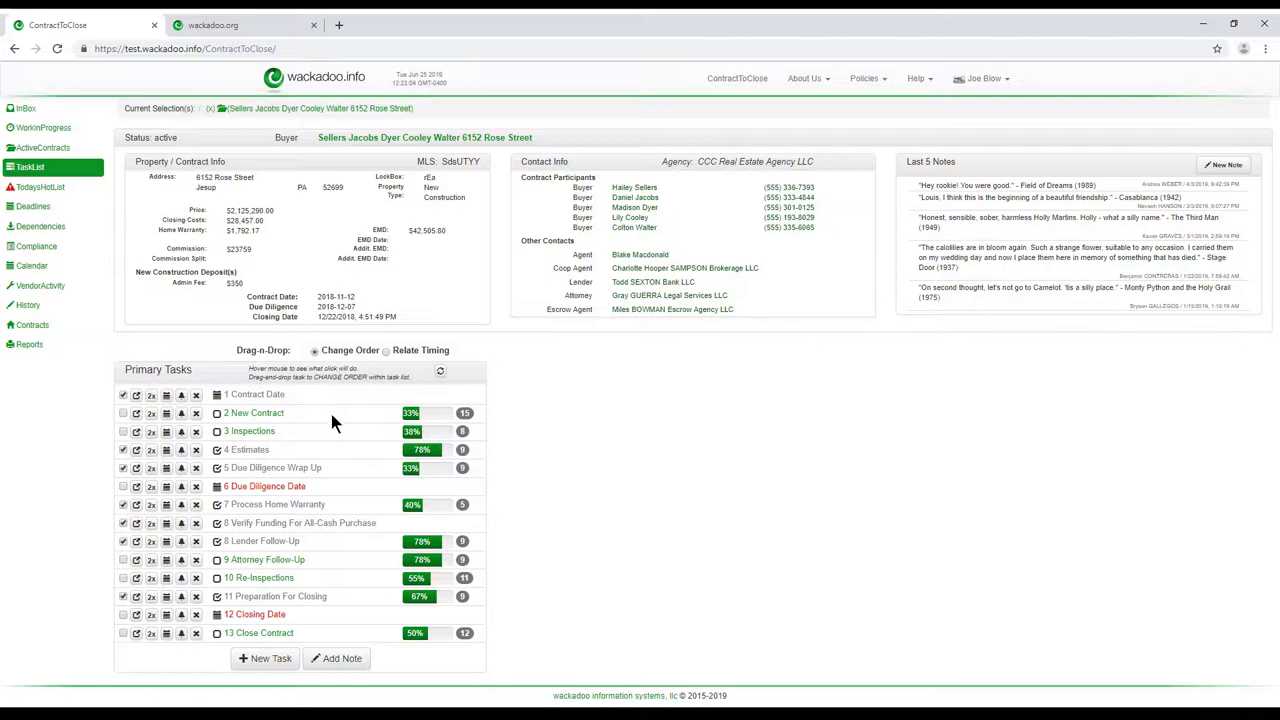
left_click(466, 416)
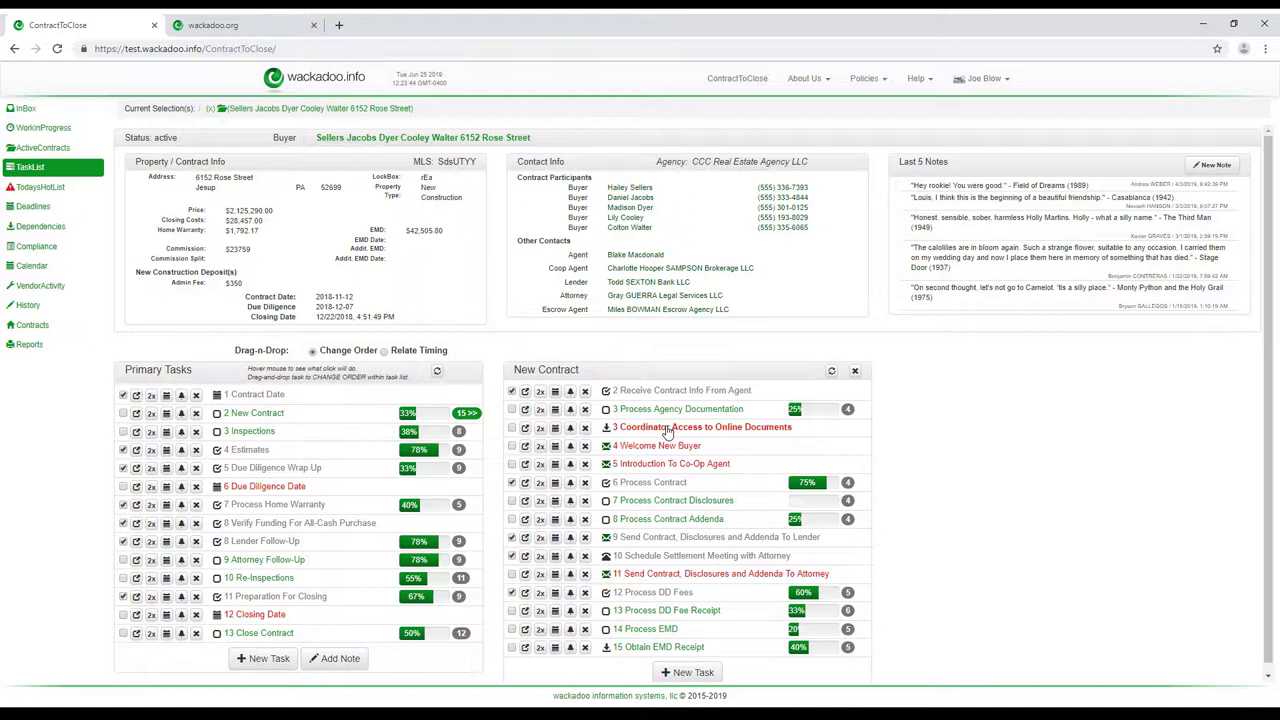
Mark the Agency Agreement, WWREA and Submit Client Folder subtasks complete under Process Agency Documentation
left_click(850, 412)
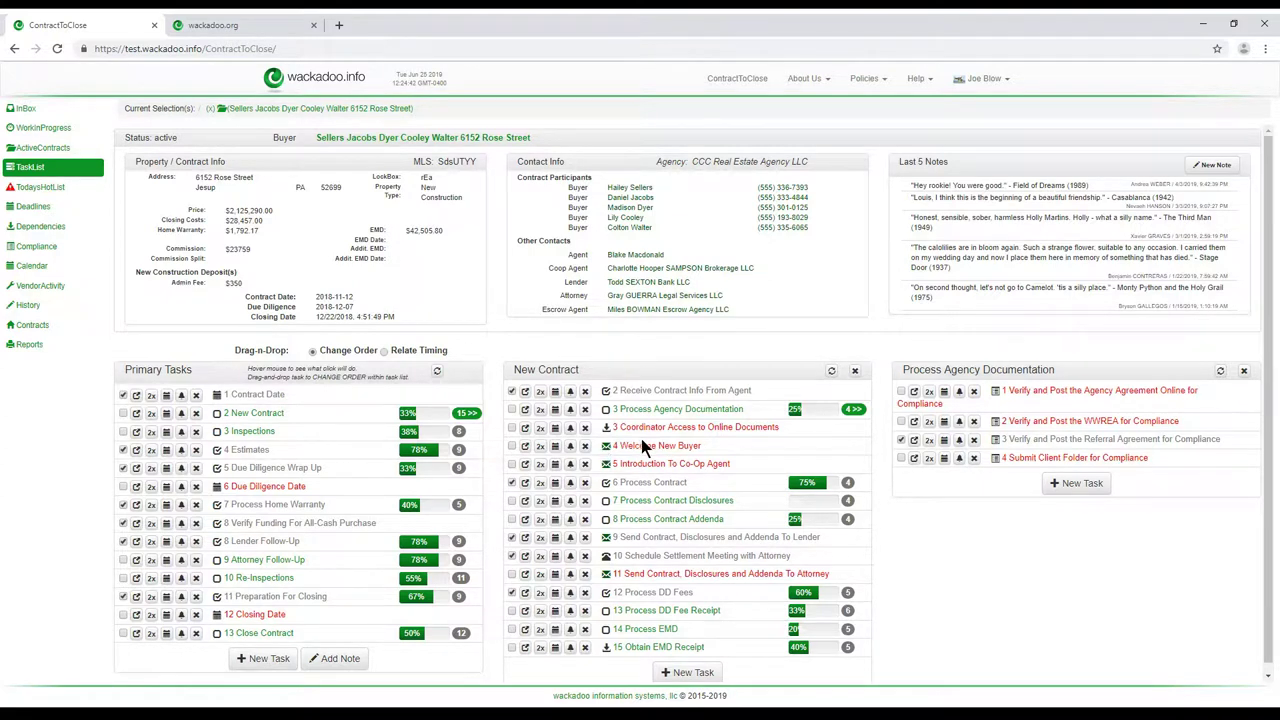
left_click(900, 391)
left_click(900, 421)
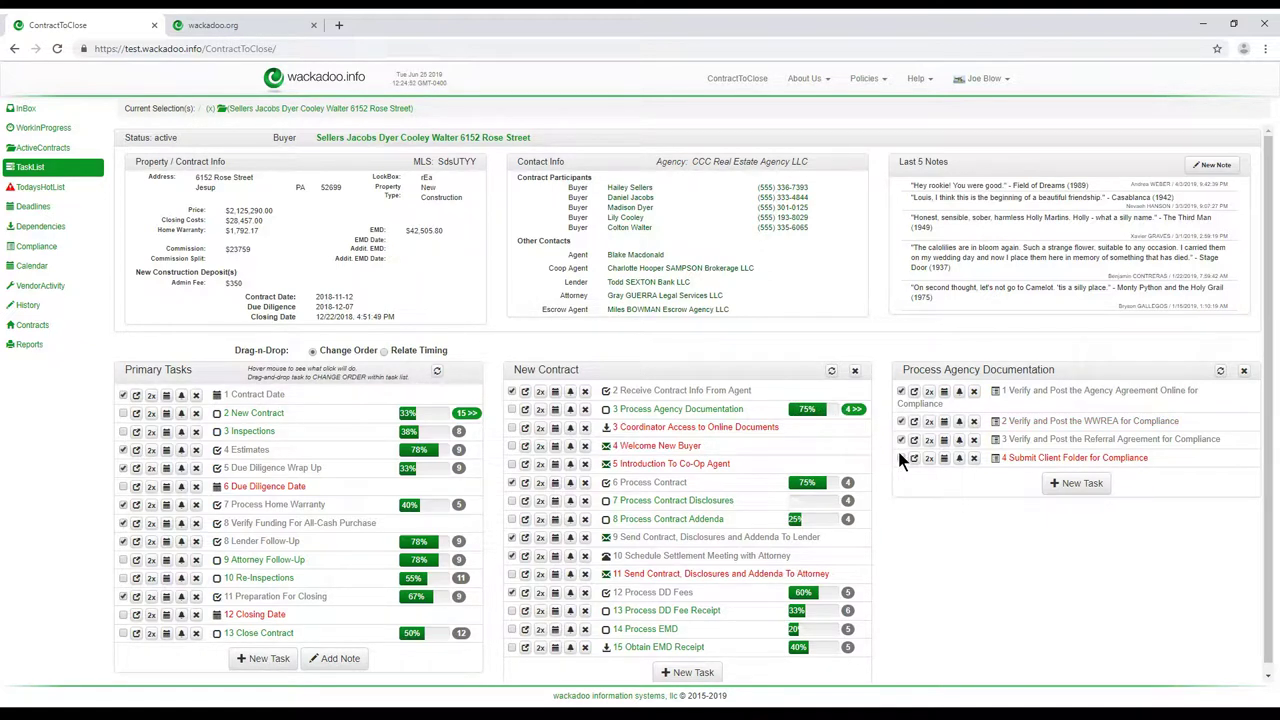
left_click(901, 457)
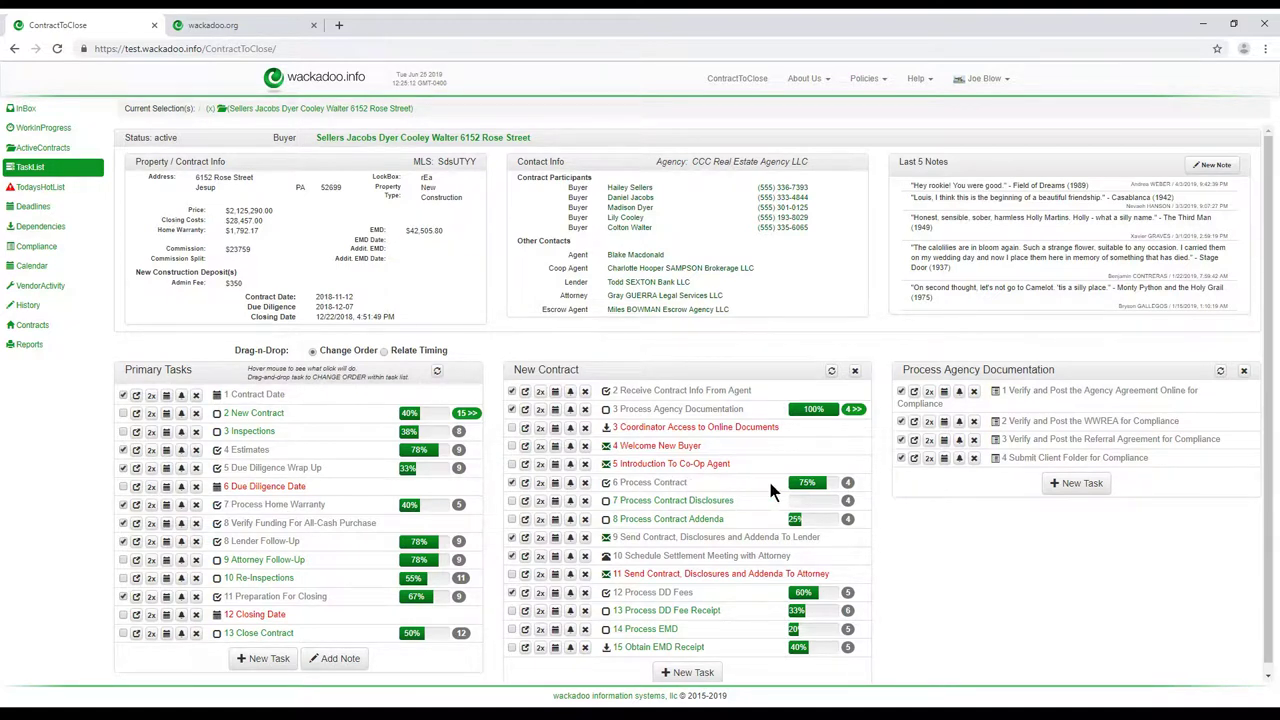
Complete the Verify Contract Completeness subtask under Process Contract
left_click(847, 483)
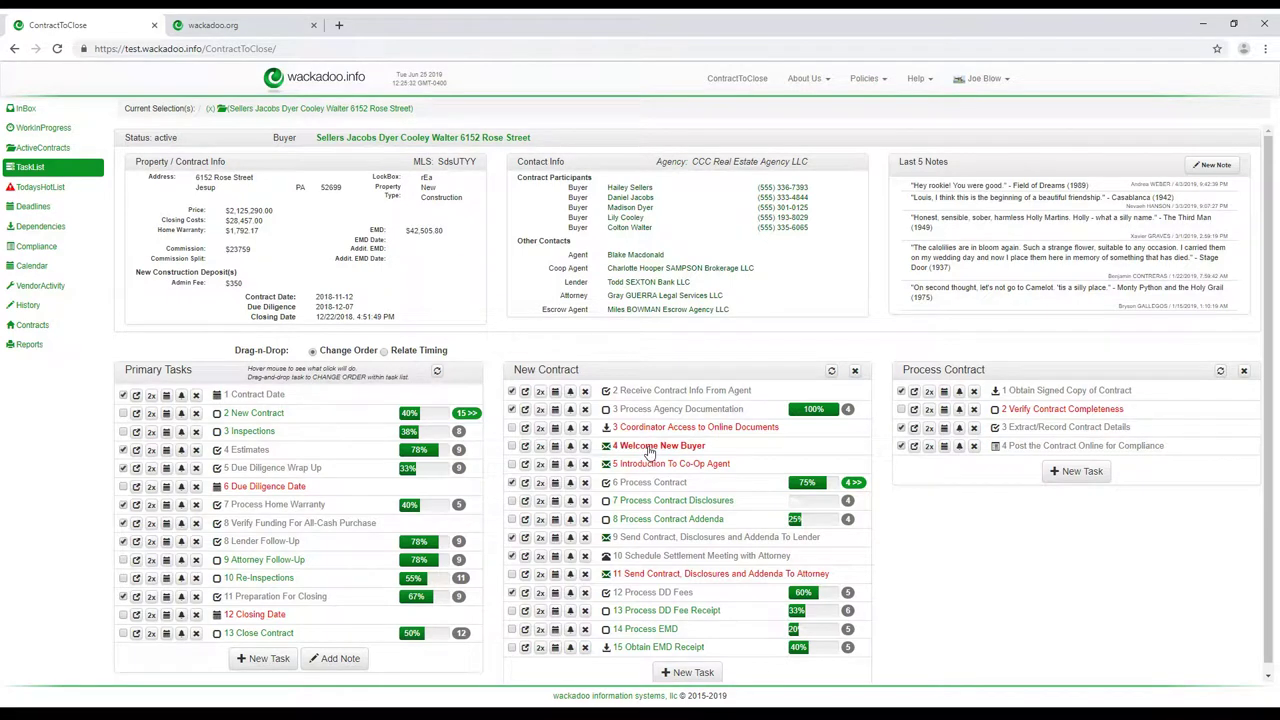
left_click(510, 482)
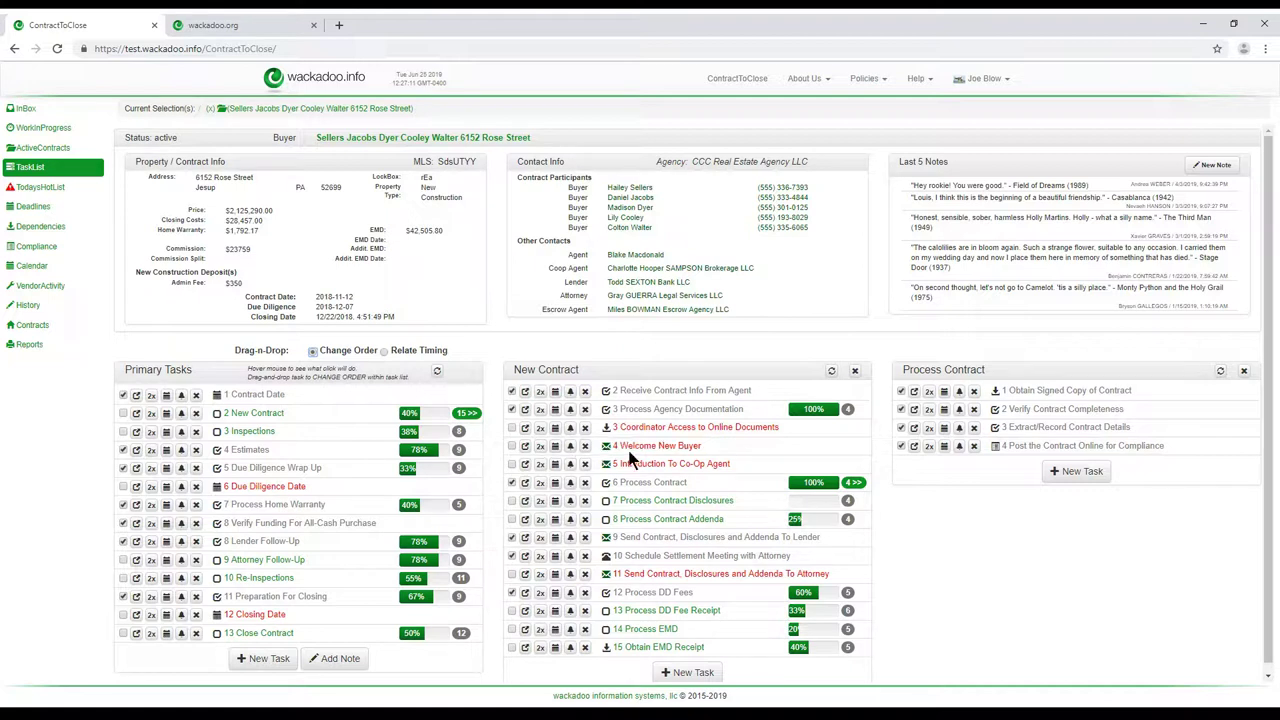
Examine the Welcome New Buyer task's details and low-level configuration, including task type and client role, and close it without saving
left_click(525, 446)
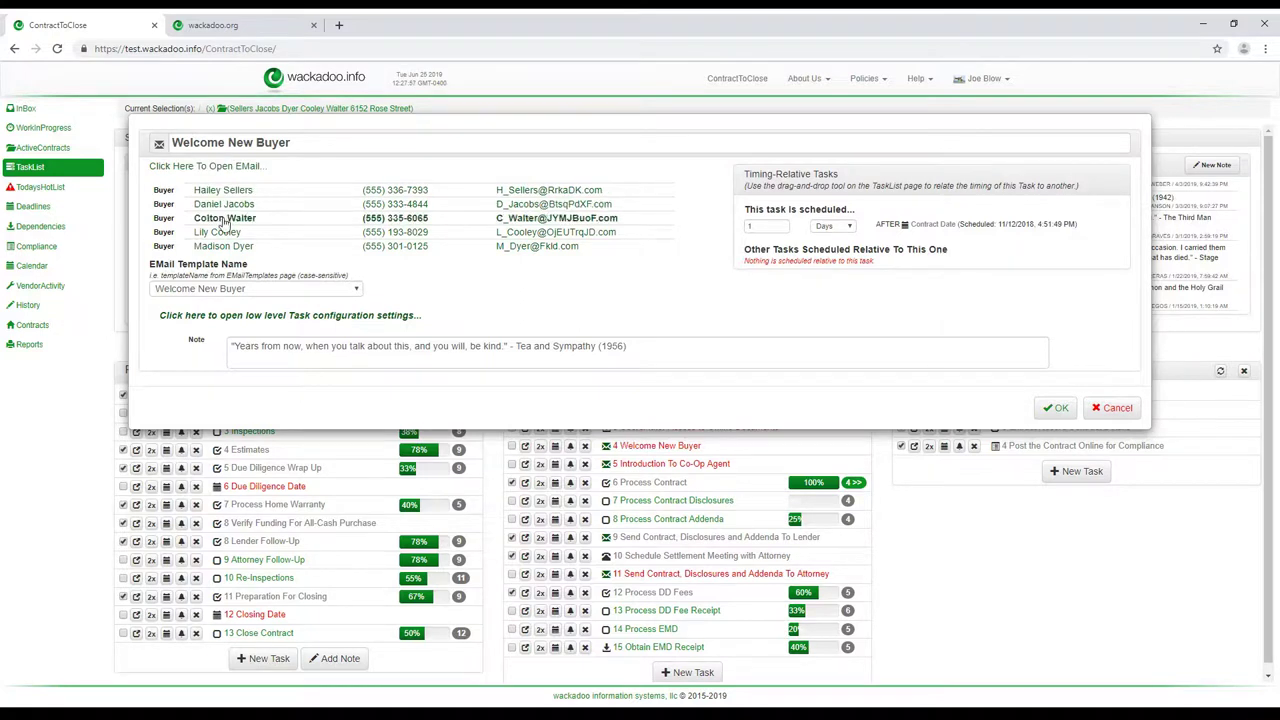
left_click(259, 318)
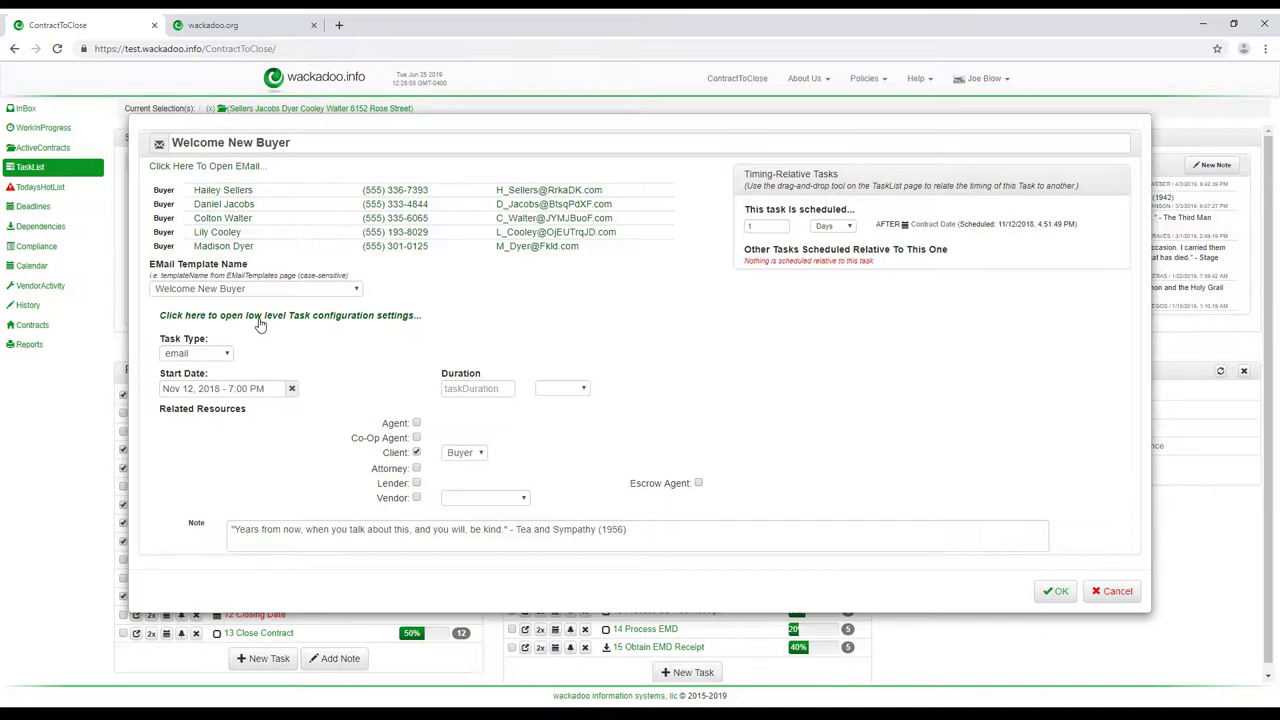
left_click(259, 318)
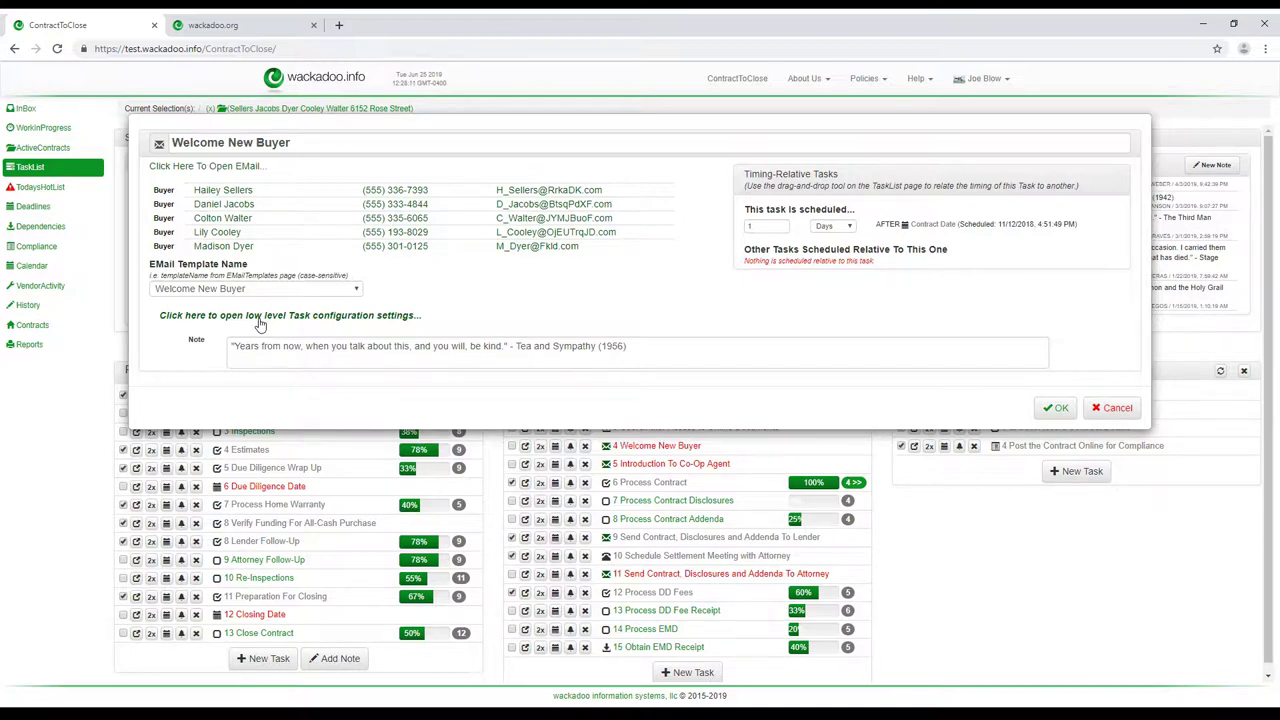
left_click(259, 318)
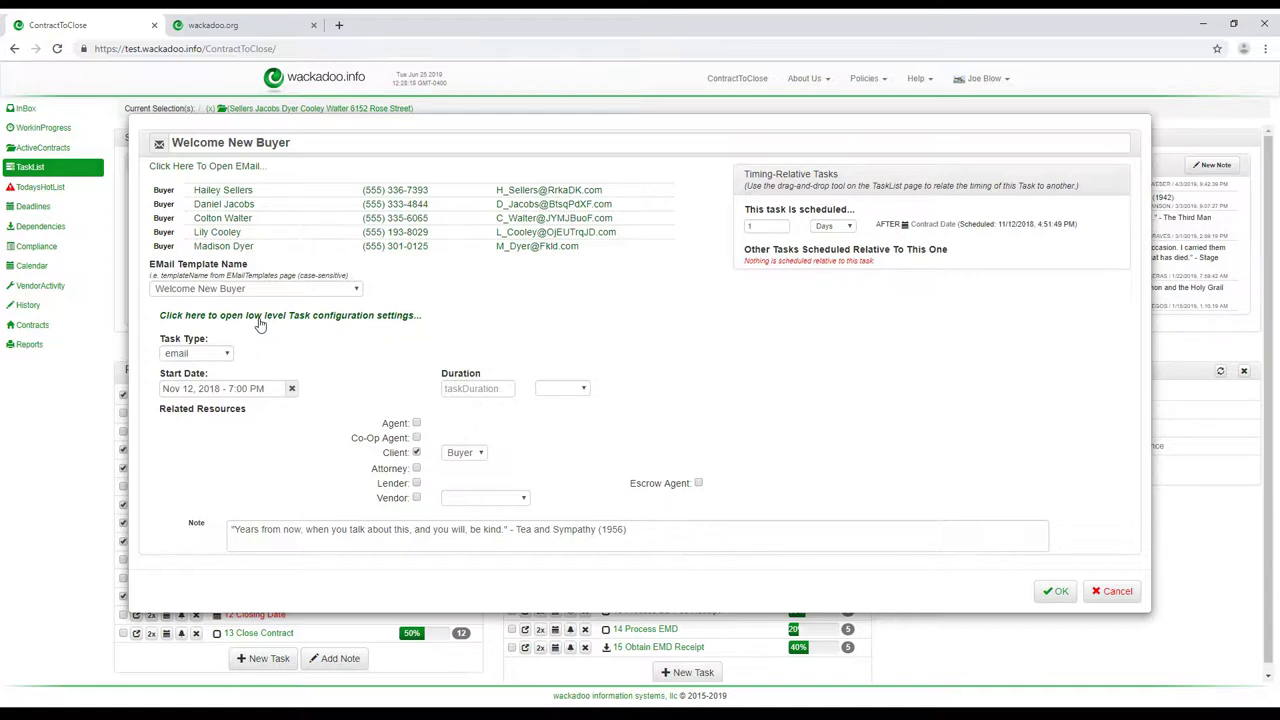
left_click(223, 354)
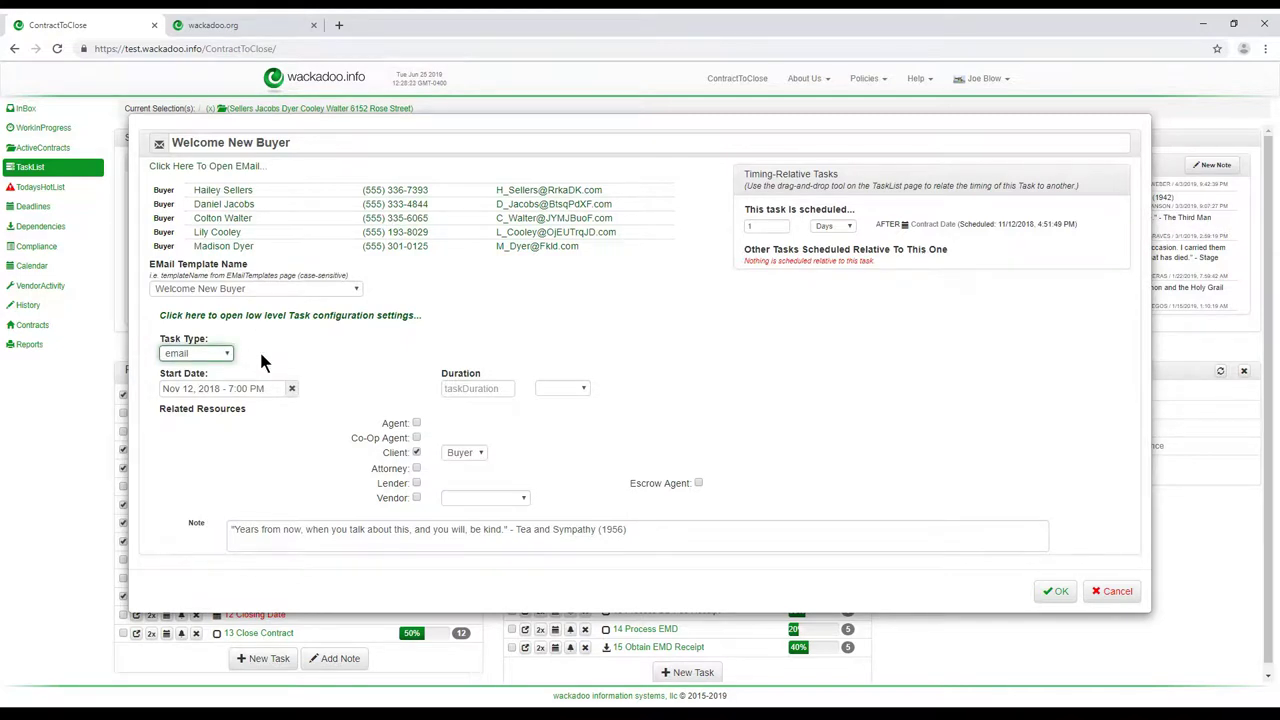
left_click(262, 362)
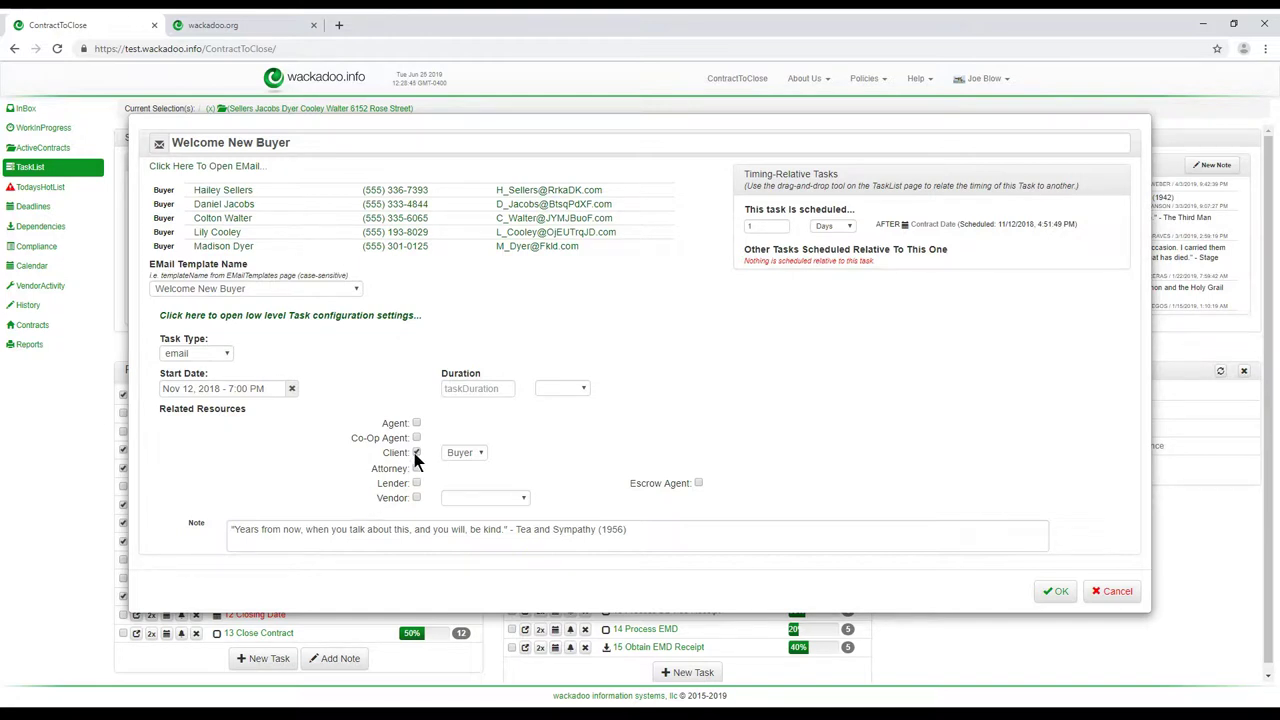
left_click(484, 455)
left_click(524, 455)
left_click(310, 318)
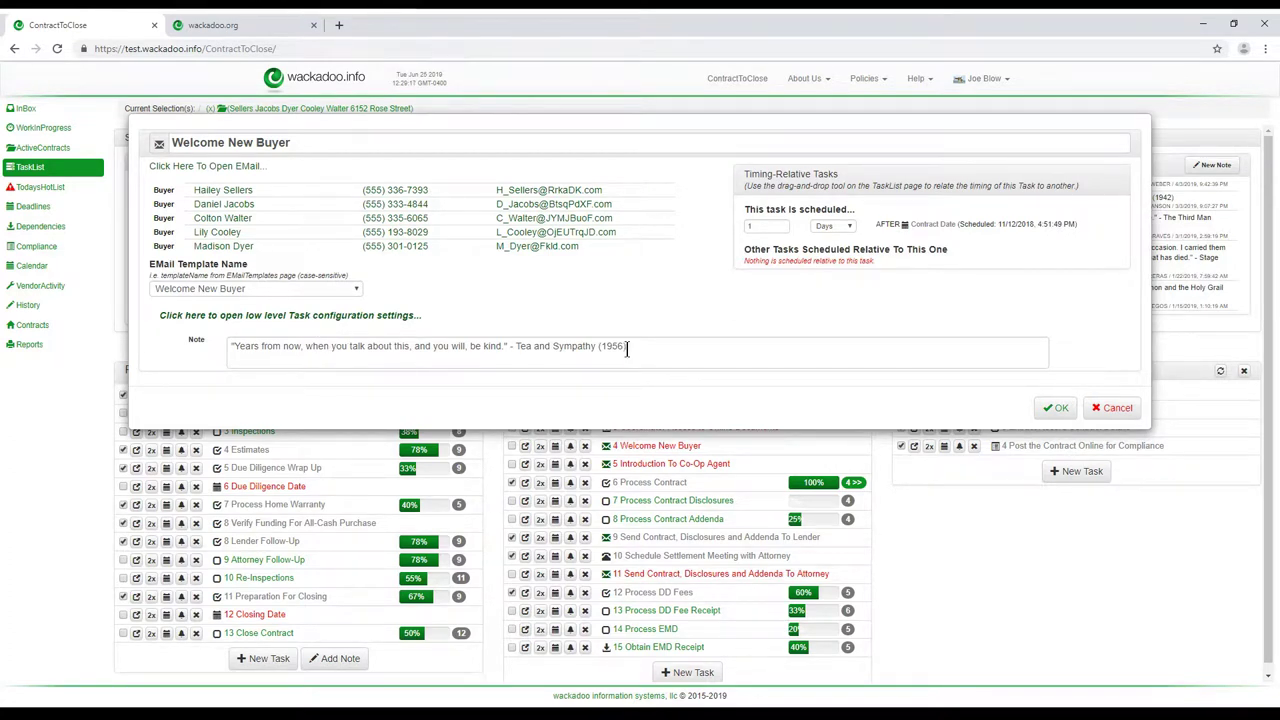
left_click(1112, 408)
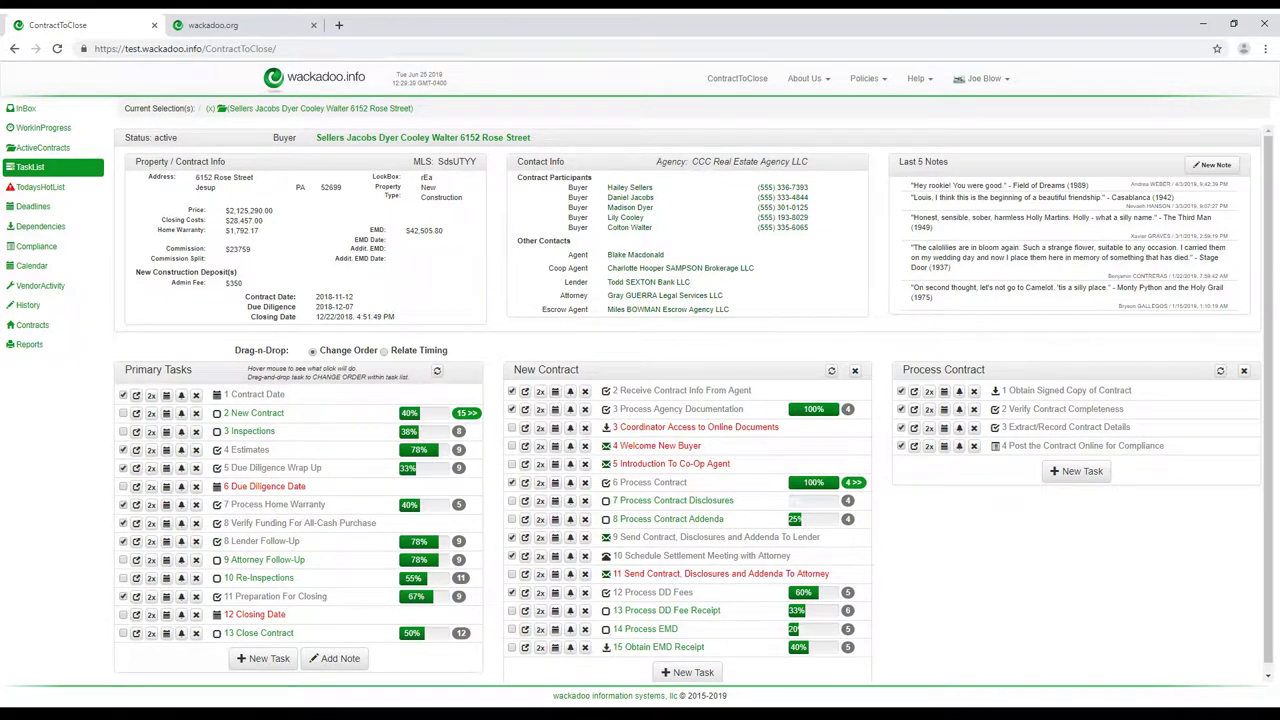
Add an ad hoc task named "New Task Name Here" under New Contract and move it directly above Welcome New Buyer
mouse_move(1274, 354)
left_mouse_down()
mouse_move(1268, 408)
mouse_move(1276, 343)
left_mouse_up()
left_click(692, 672)
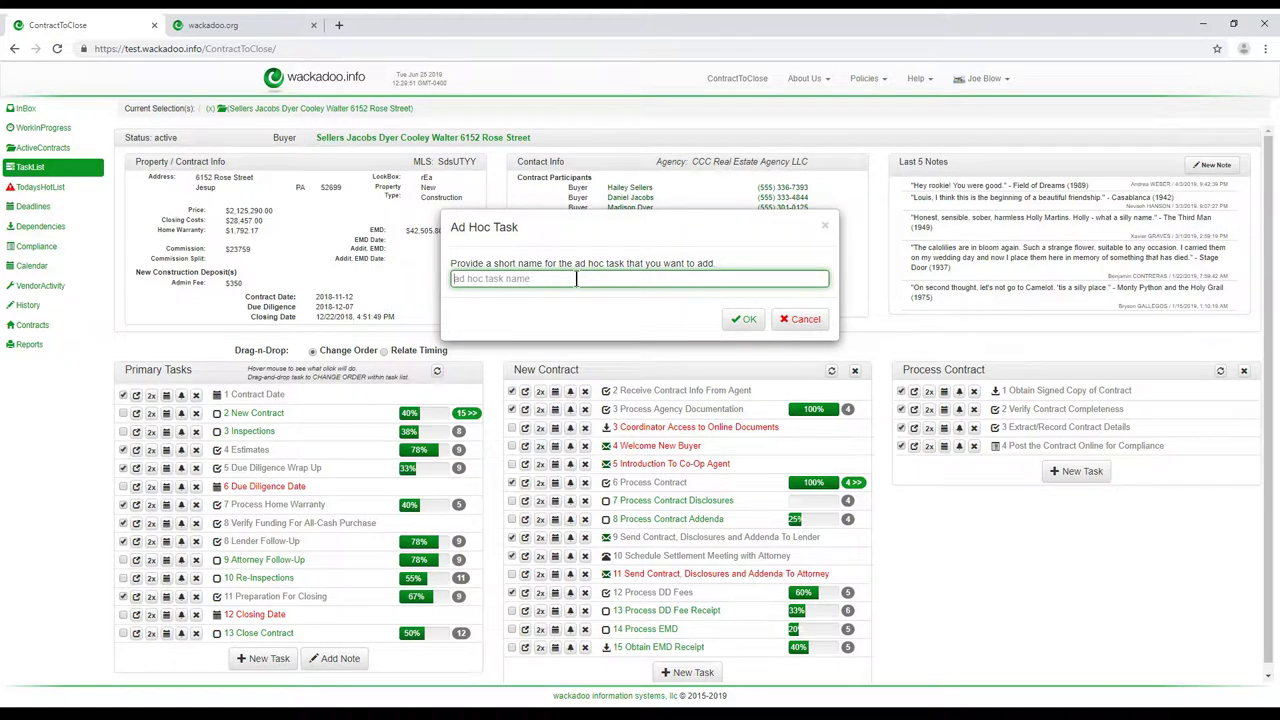
type("New Task Name Here")
left_click(745, 320)
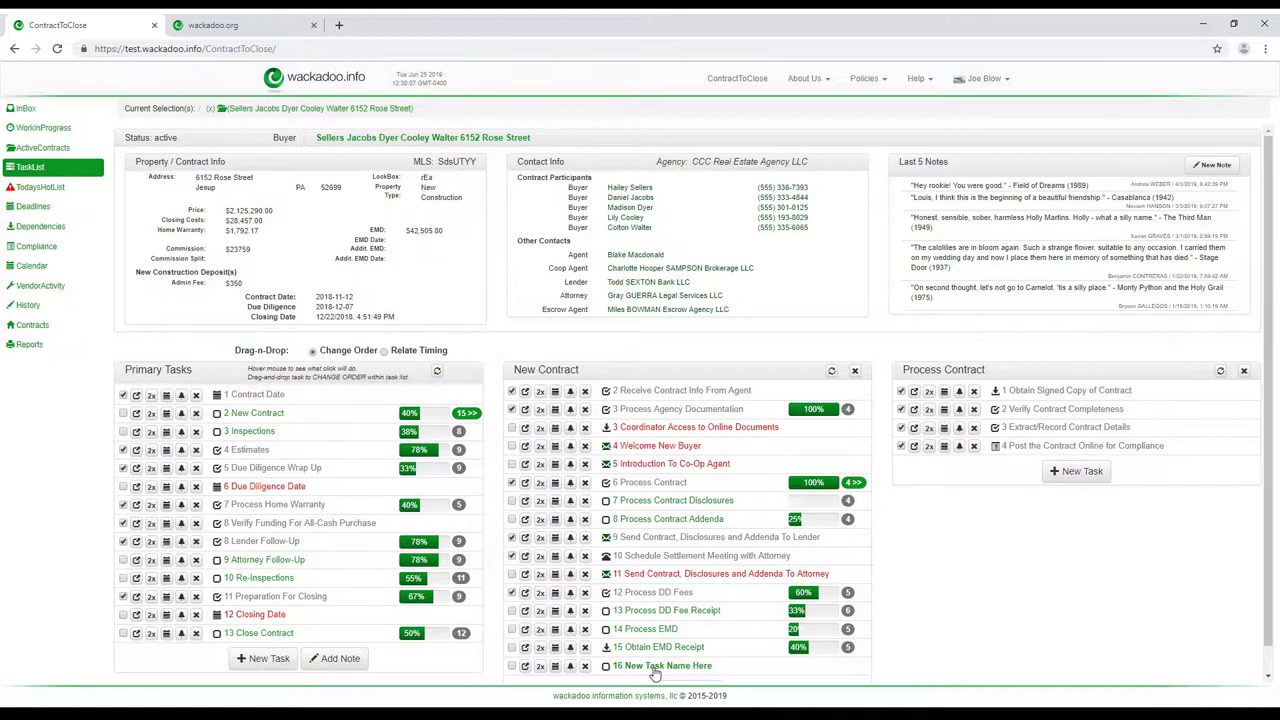
left_click(657, 446)
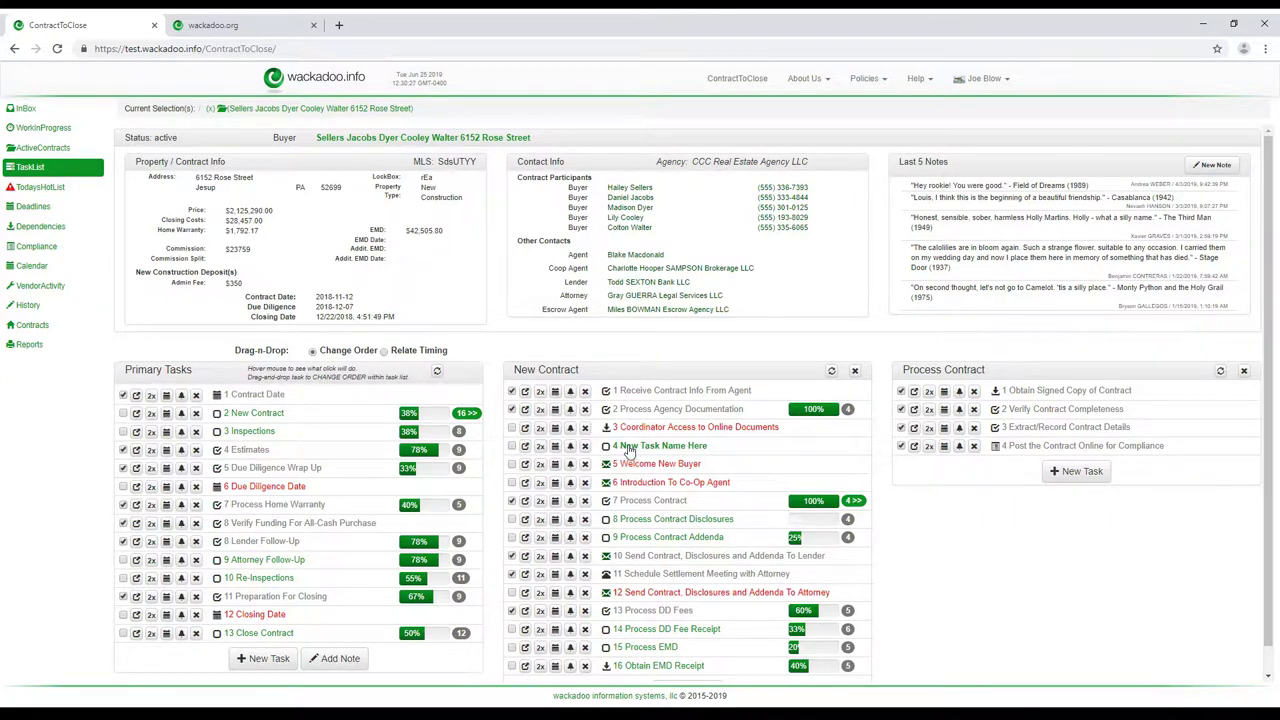
Turn a duplicate of the Welcome New Buyer task into "Welcome New Video Buyer" with the Video Shoot Schedule email template
left_click(541, 464)
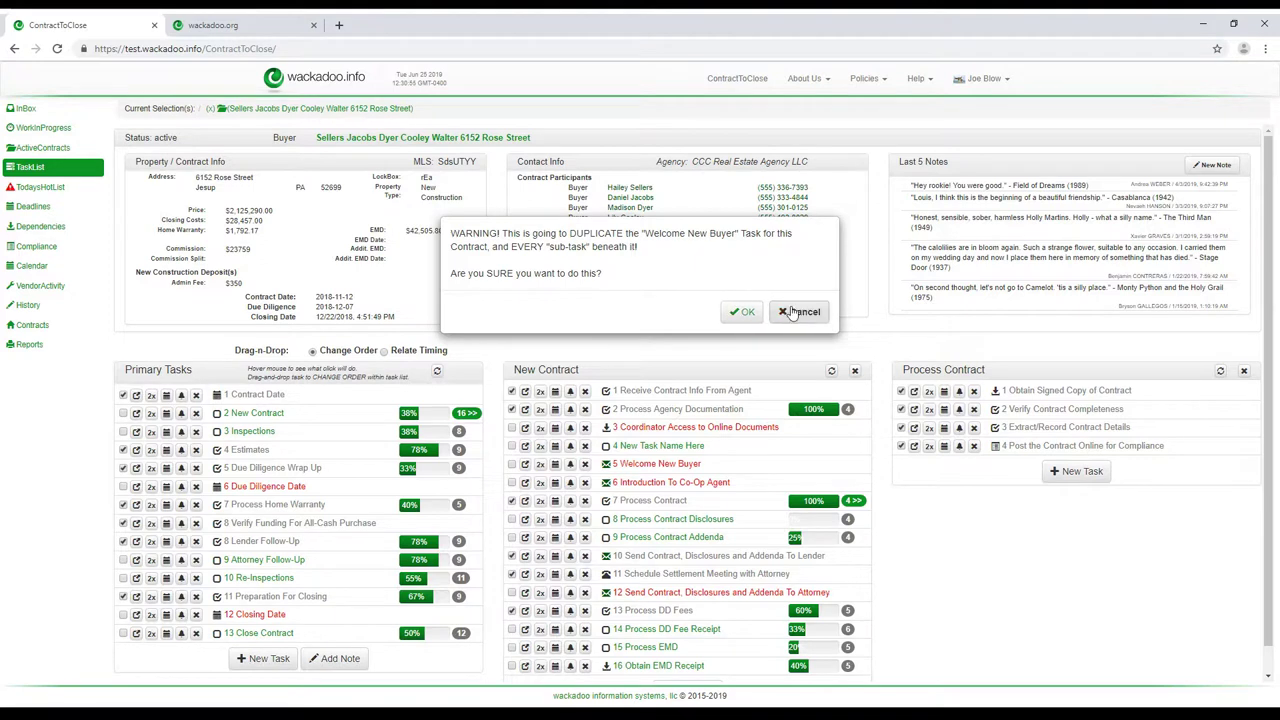
left_click(746, 313)
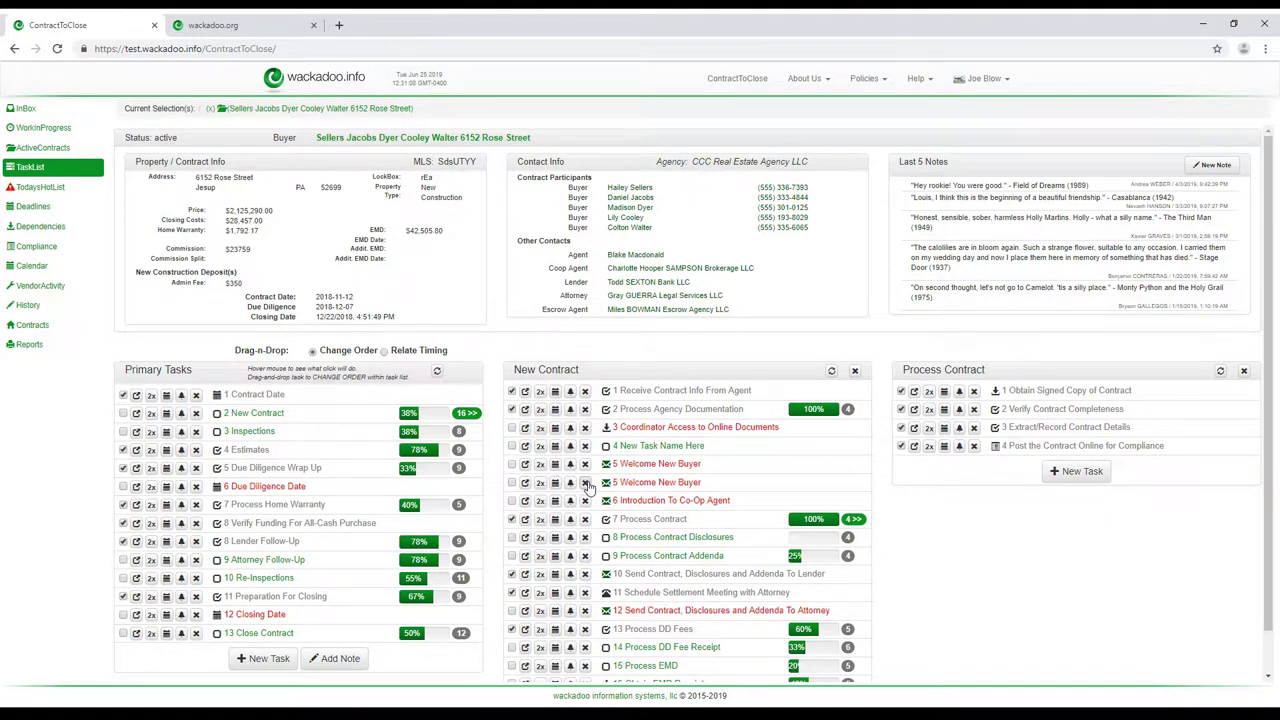
left_click(525, 484)
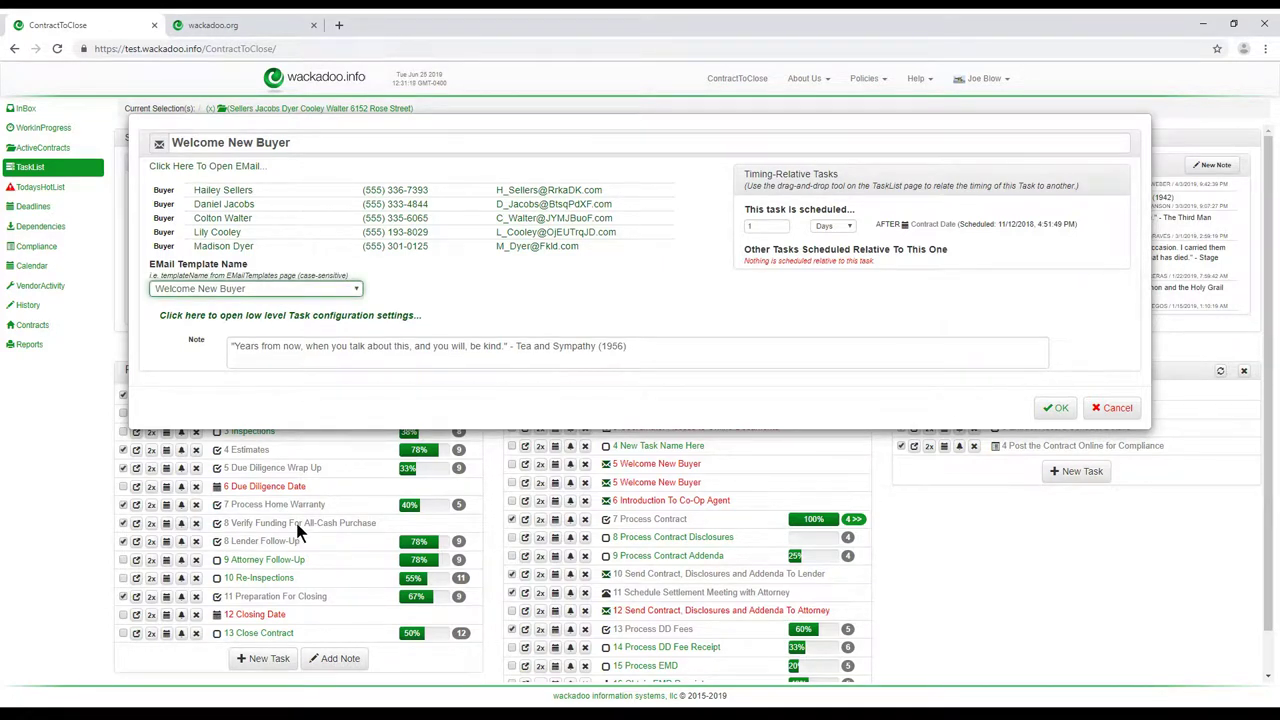
key("Up")
left_click(302, 145)
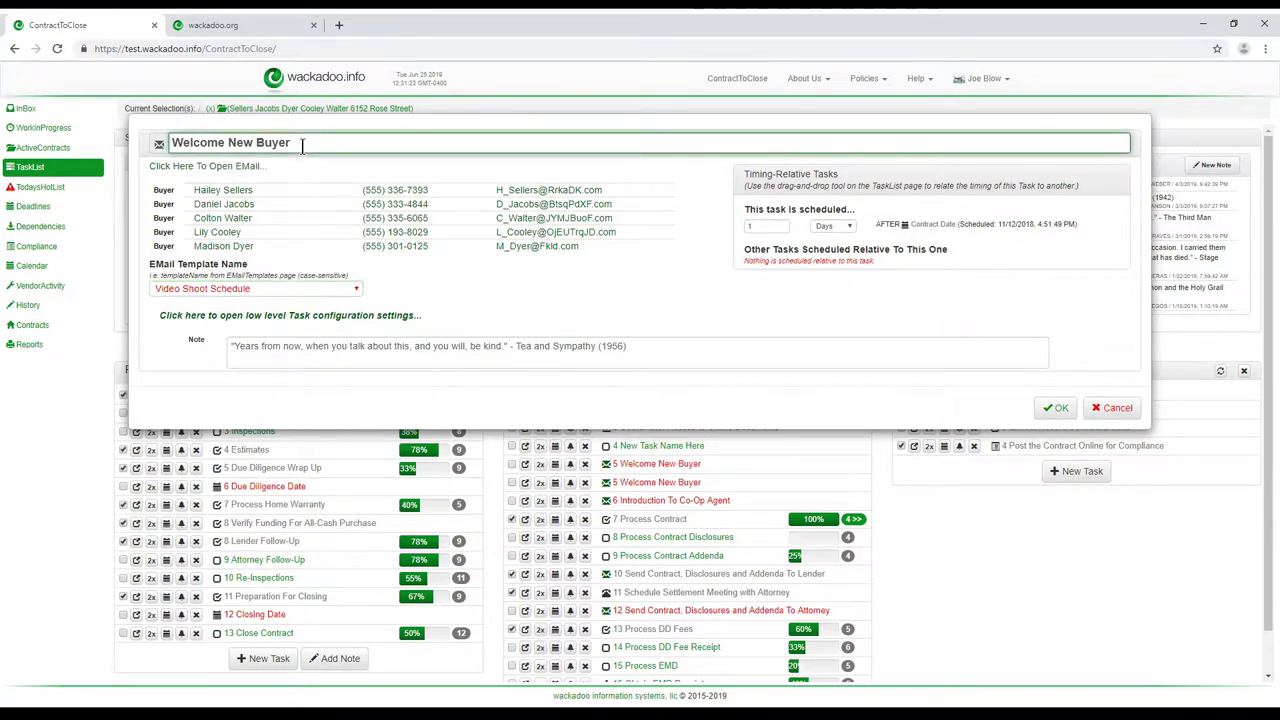
type("Video")
left_click(1056, 408)
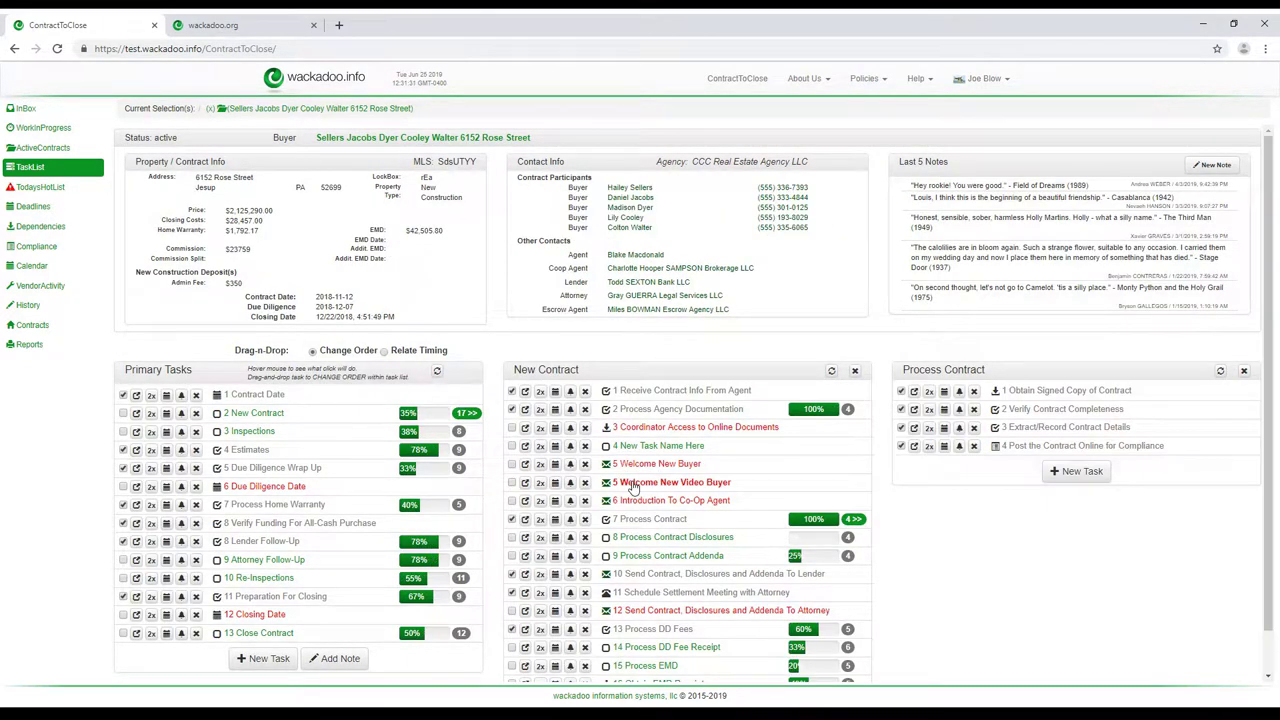
Delete the Welcome New Video Buyer and New Task Name Here tasks from New Contract
left_click(585, 483)
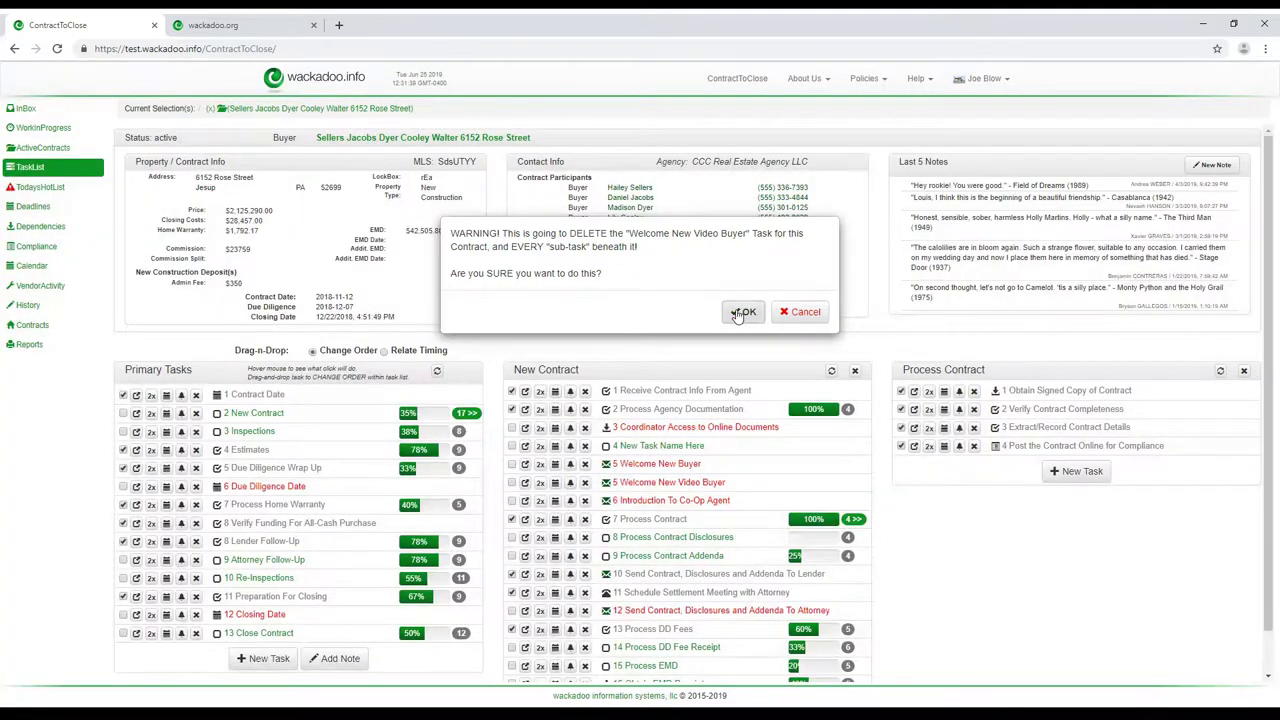
left_click(742, 312)
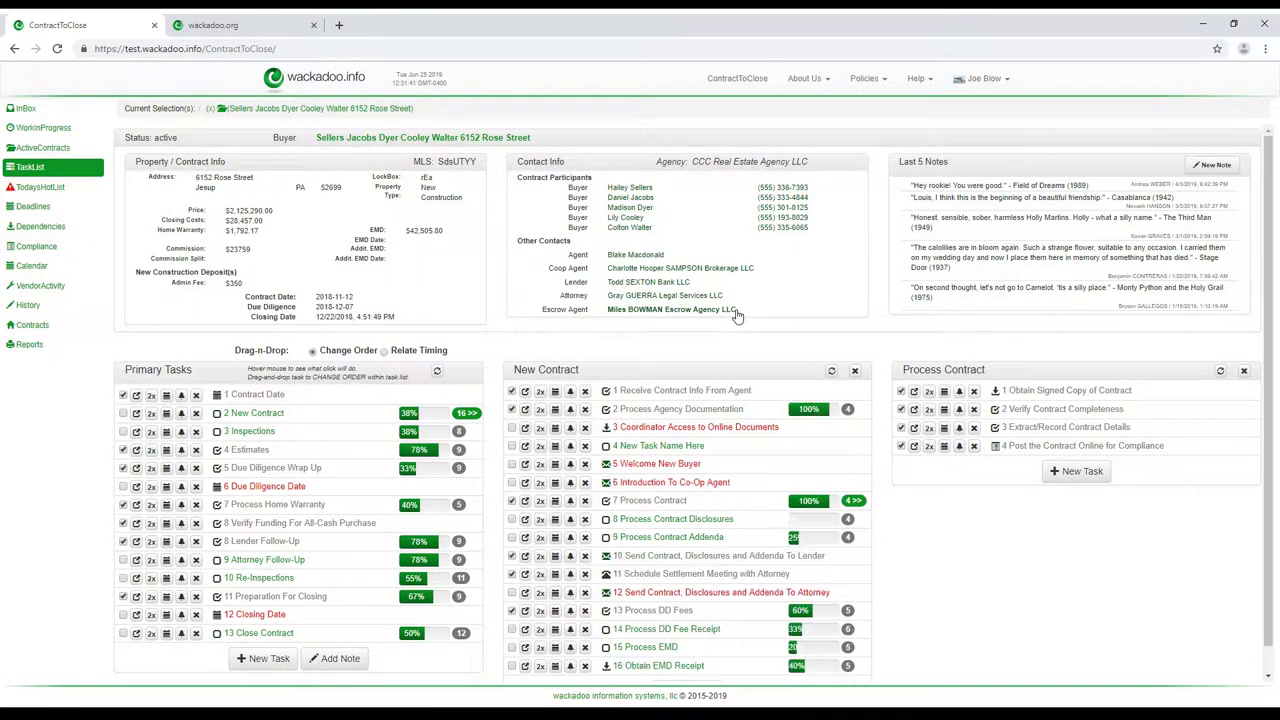
left_click(585, 447)
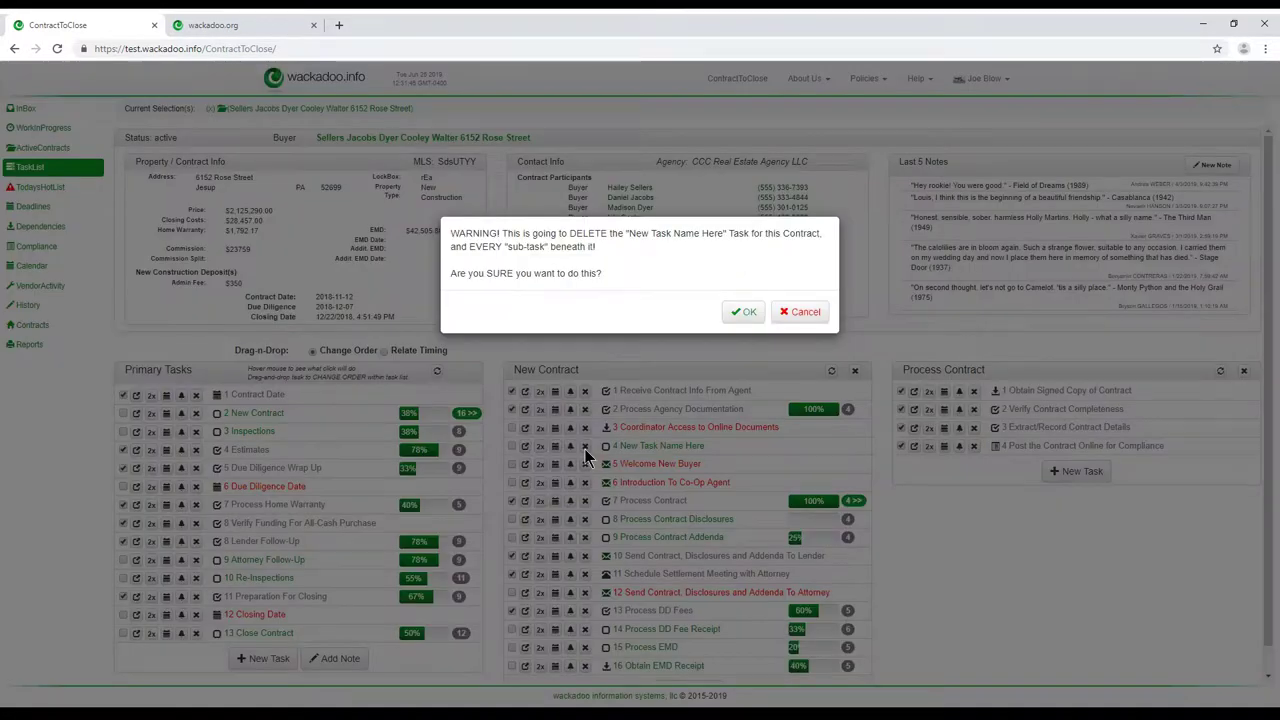
left_click(742, 311)
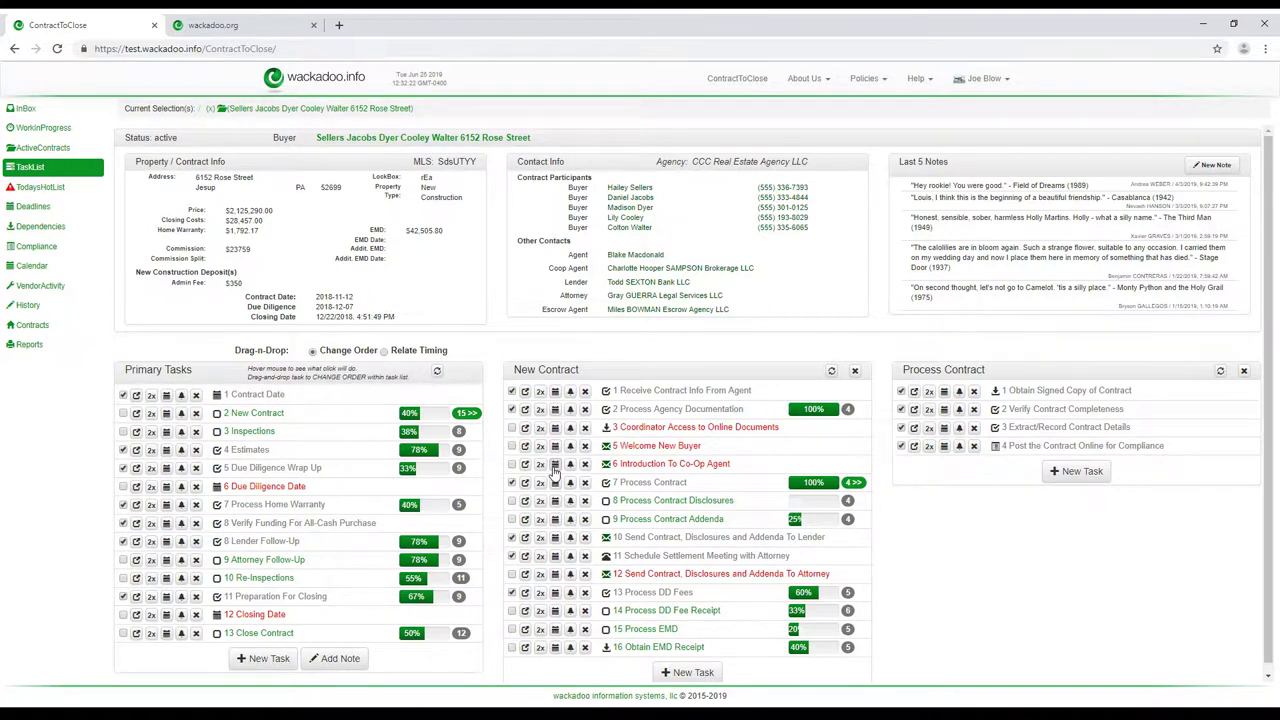
Under Inspections, clear the completion marks from Radon Inspection Appointment's Schedule Appointment, Arrange Attendance, Obtain Report and Confirm Client Receipt subtasks
left_click(461, 431)
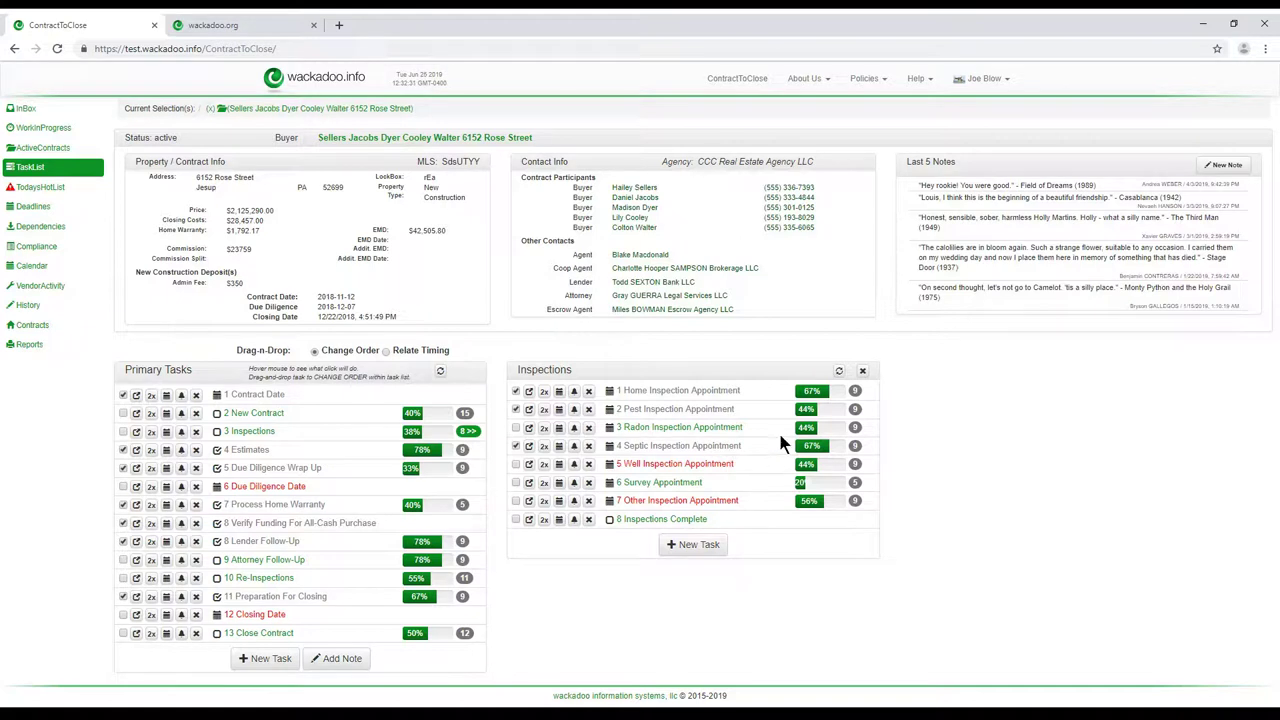
left_click(858, 428)
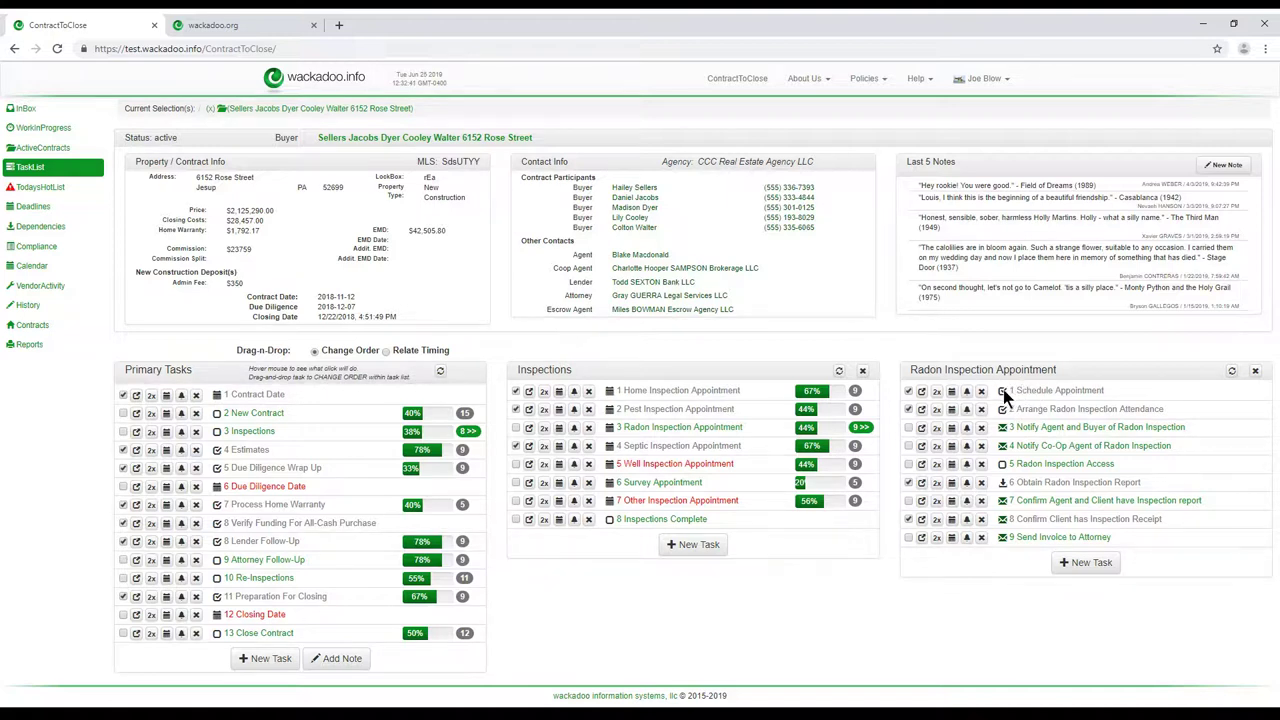
left_click(908, 391)
left_click(908, 409)
left_click(907, 482)
left_click(908, 519)
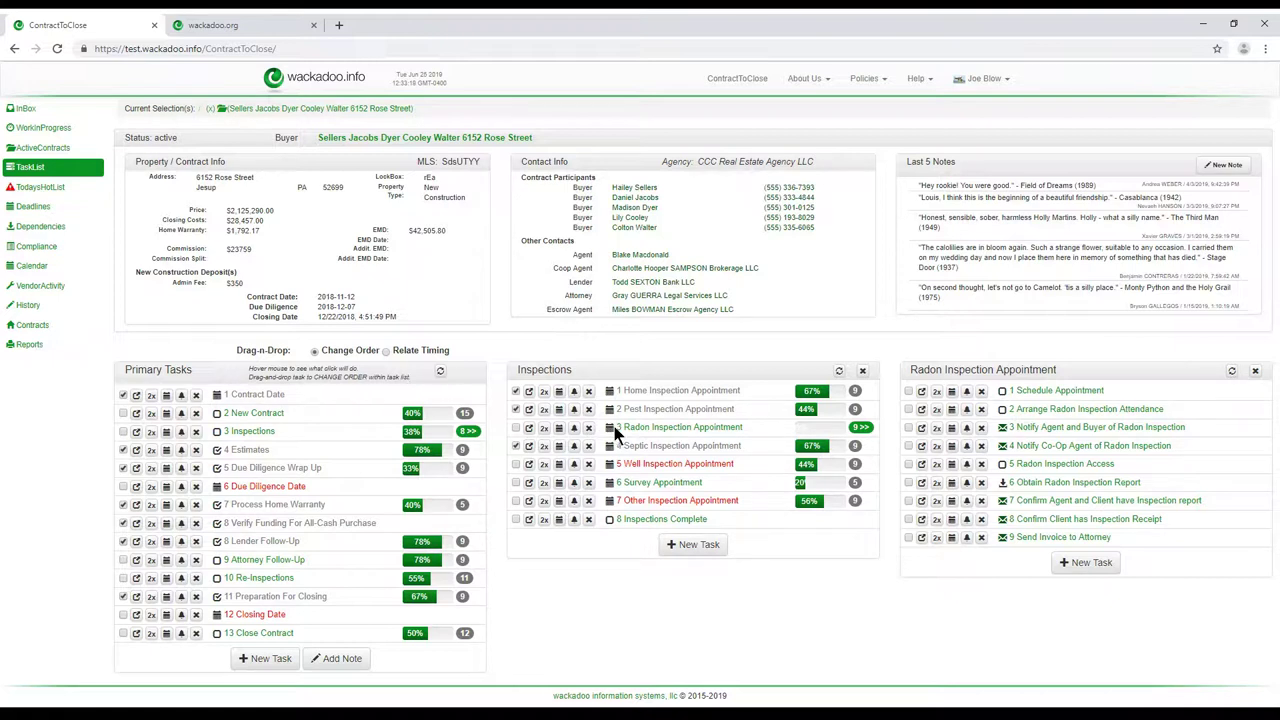
Schedule the Radon Inspection Appointment under Inspections for Jun 25, 2019 at 3:30 PM and check the saved start date
left_click(558, 428)
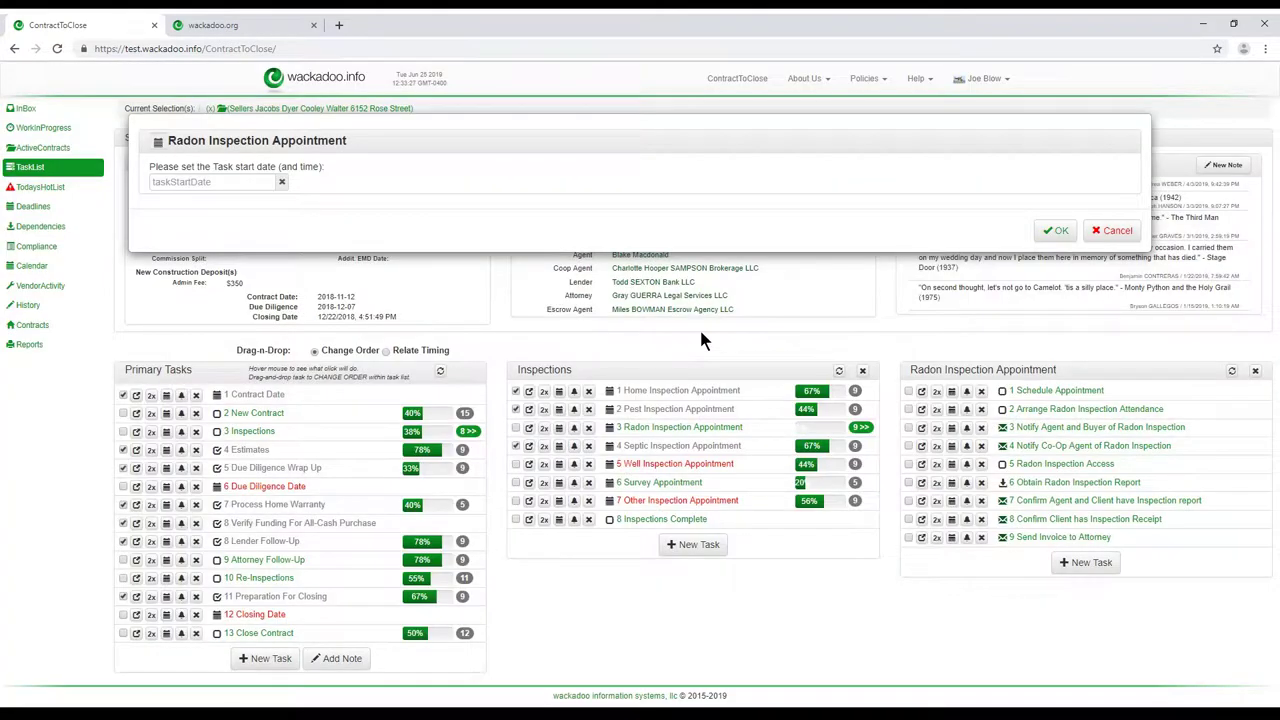
left_click(272, 182)
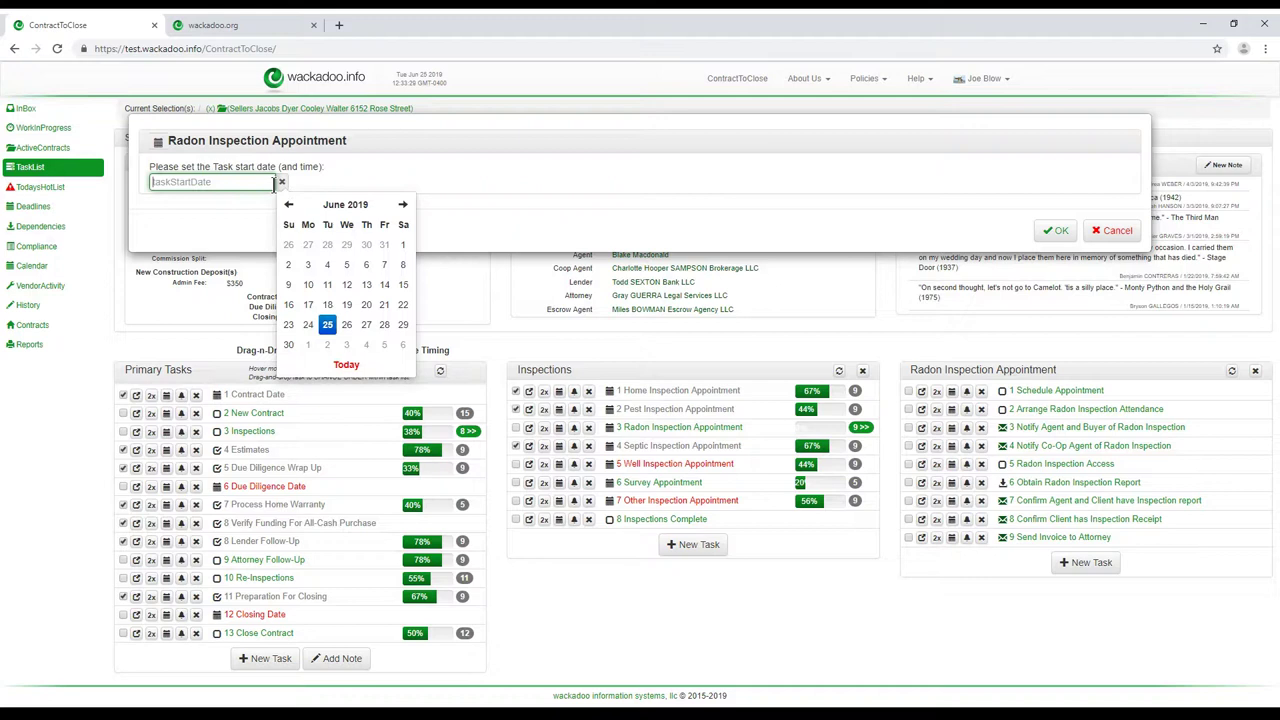
left_click(327, 324)
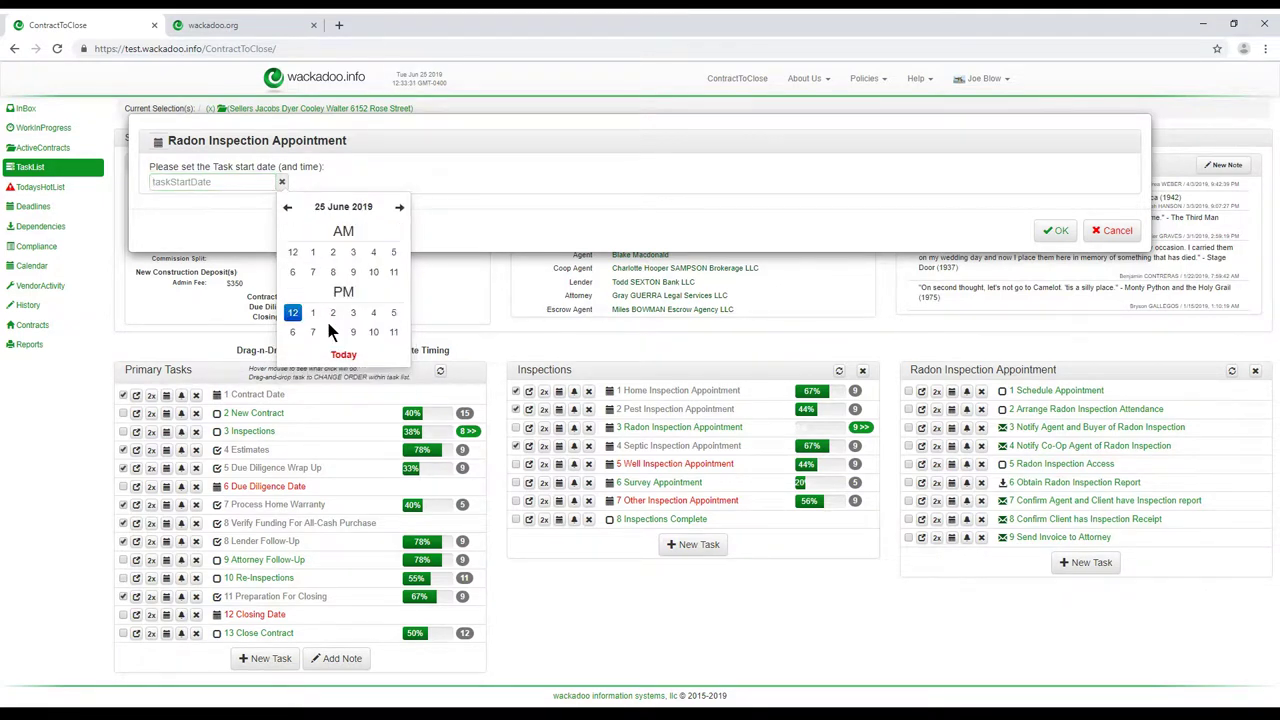
left_click(353, 313)
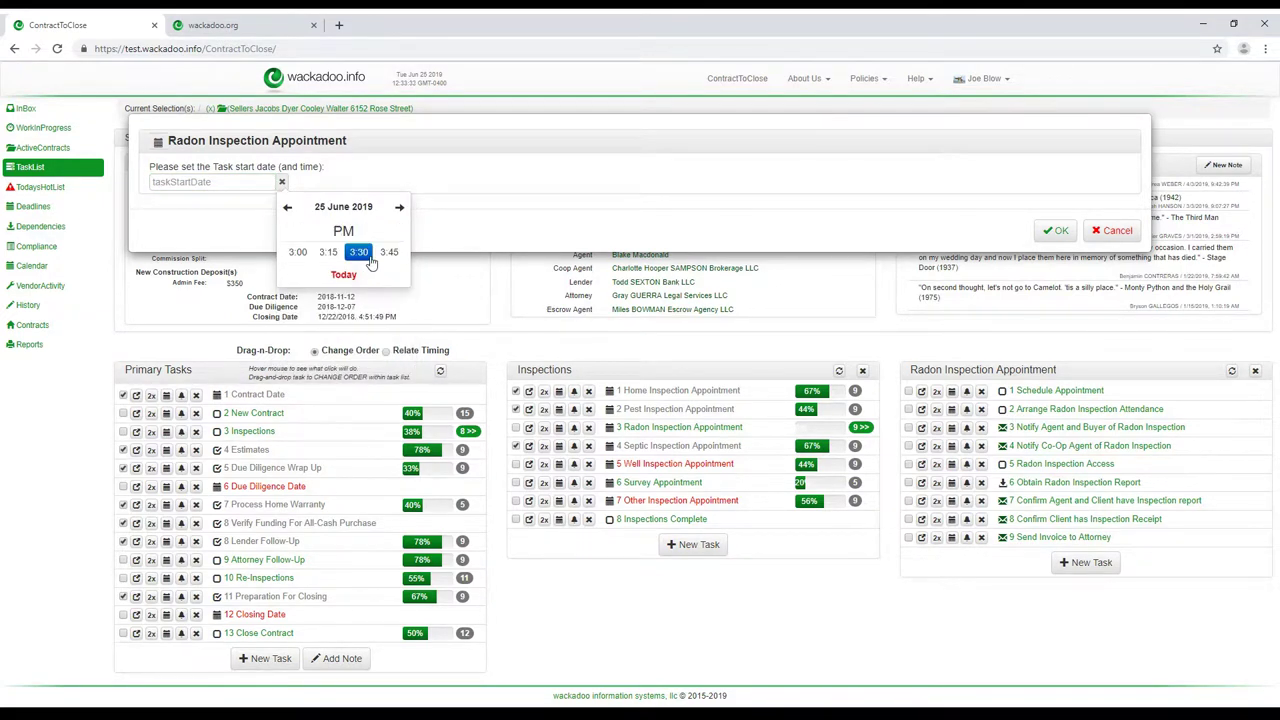
left_click(357, 253)
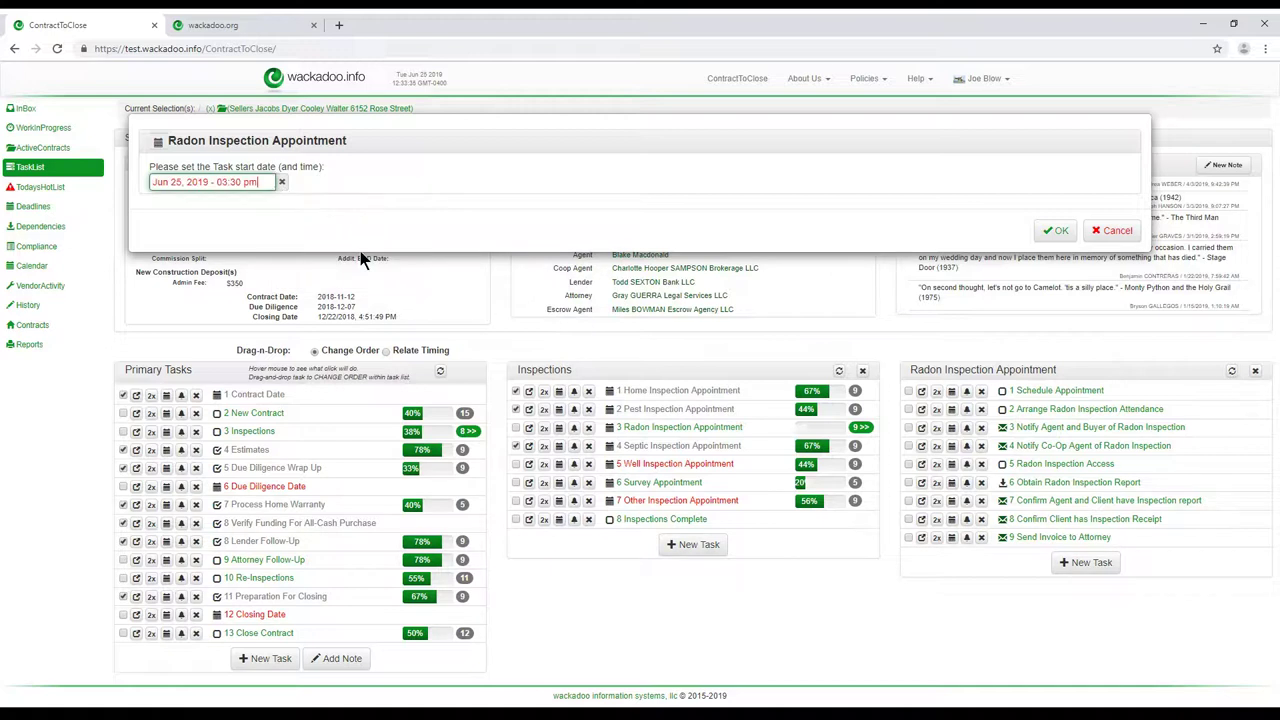
left_click(1055, 230)
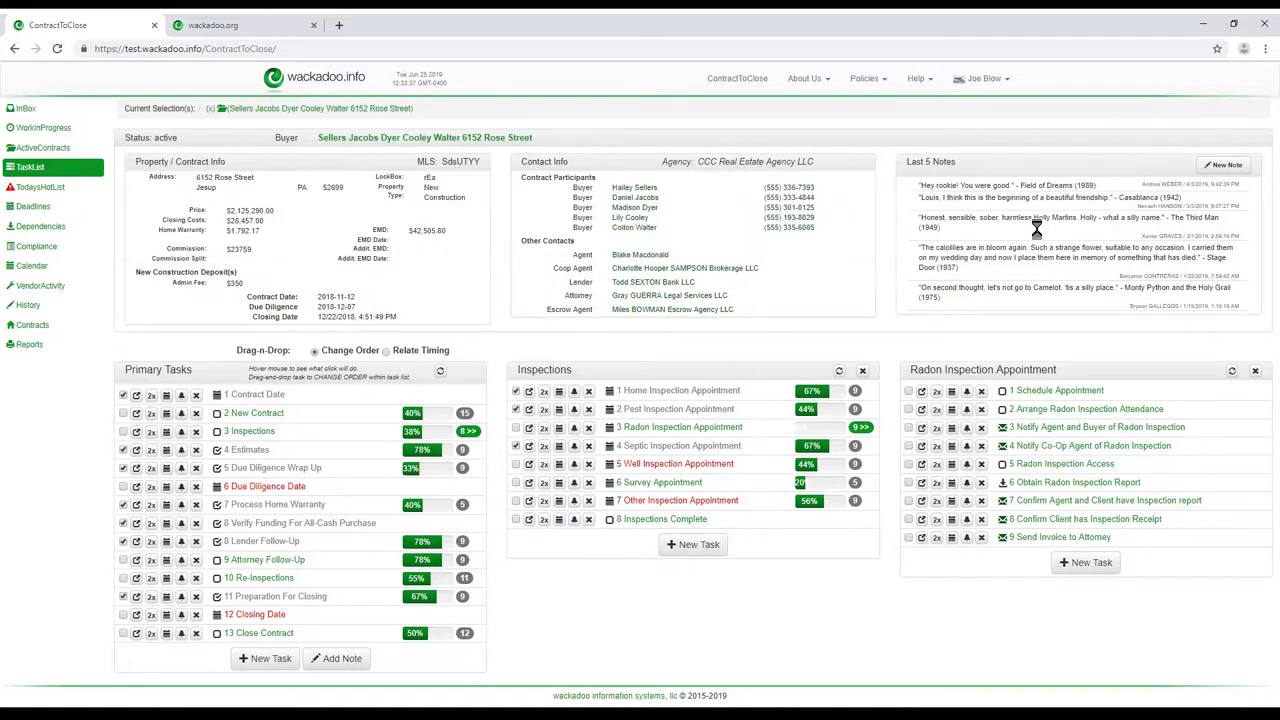
left_click(560, 429)
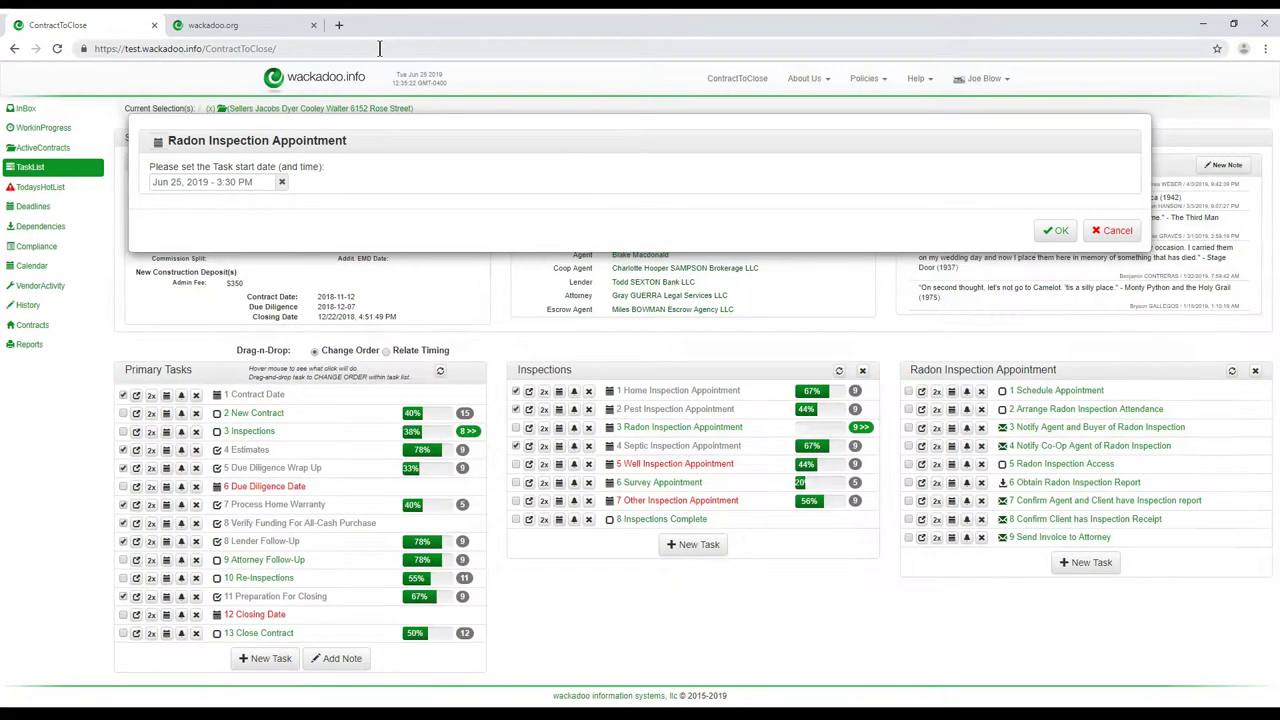
left_click(1112, 232)
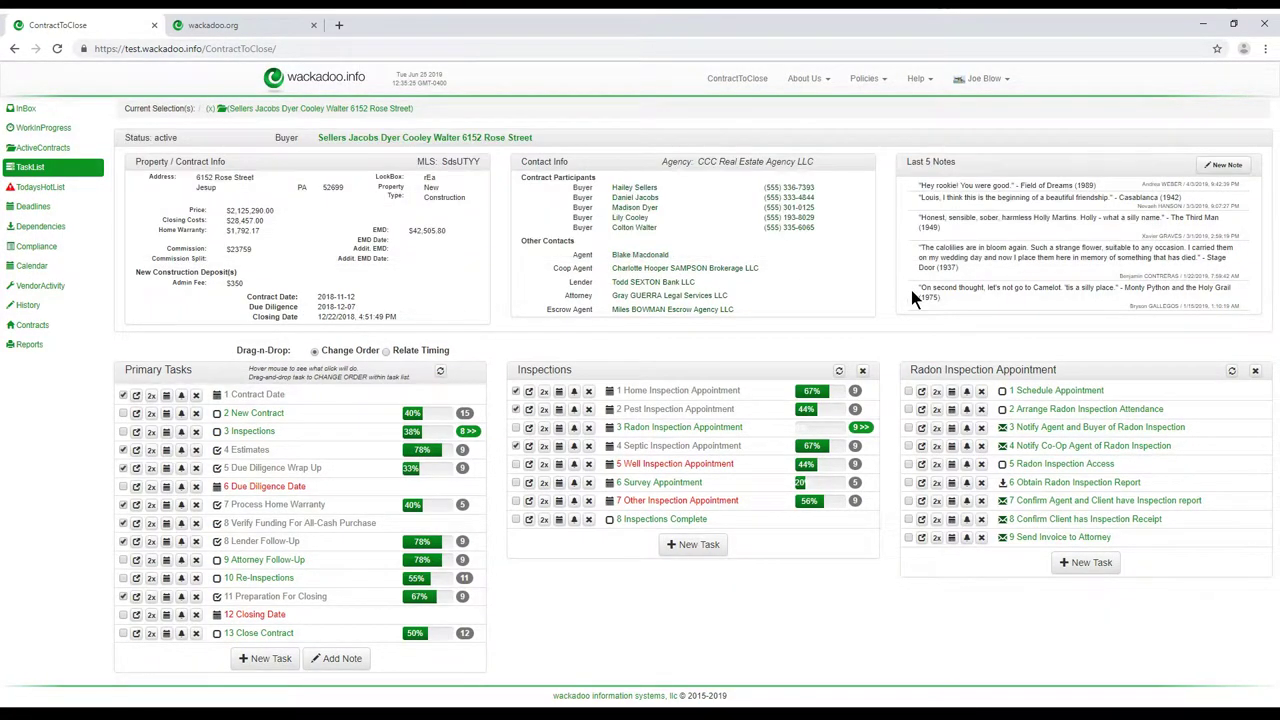
Assign BIRD Radon LLC as the vendor for the Radon Inspection Appointment, with Radon as the vendor type
left_click(531, 432)
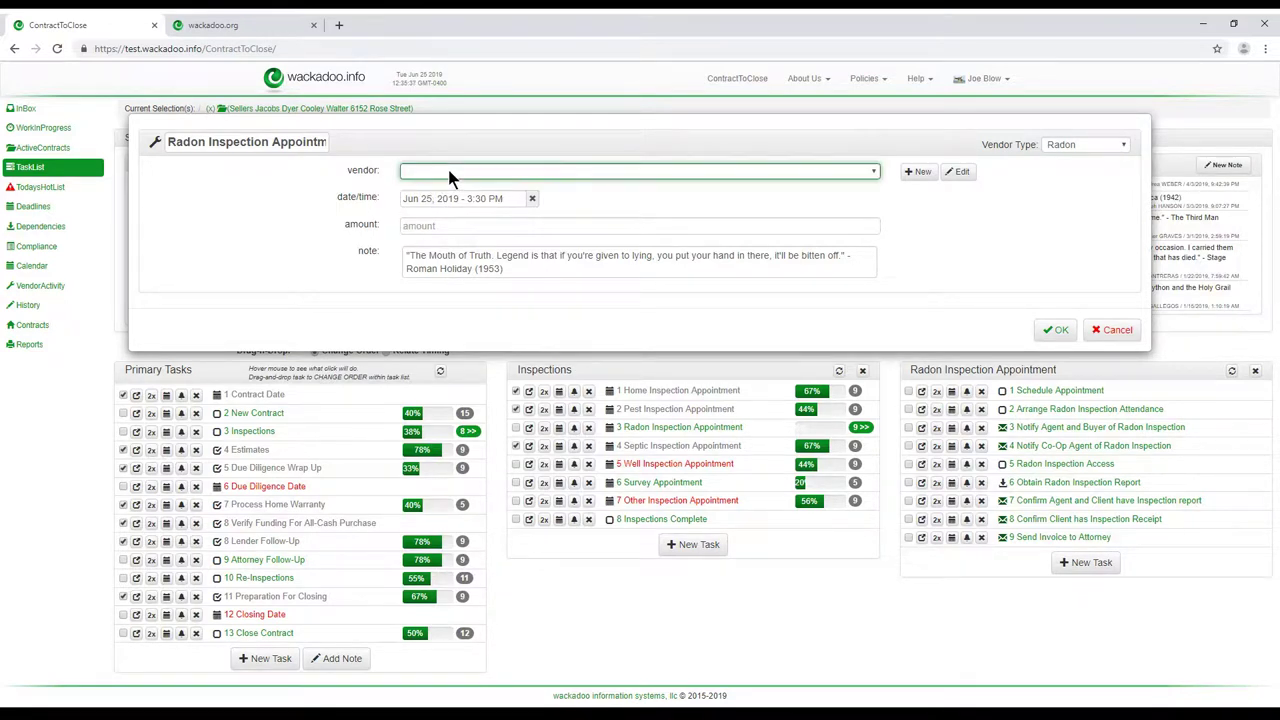
left_click(455, 203)
left_click(1123, 143)
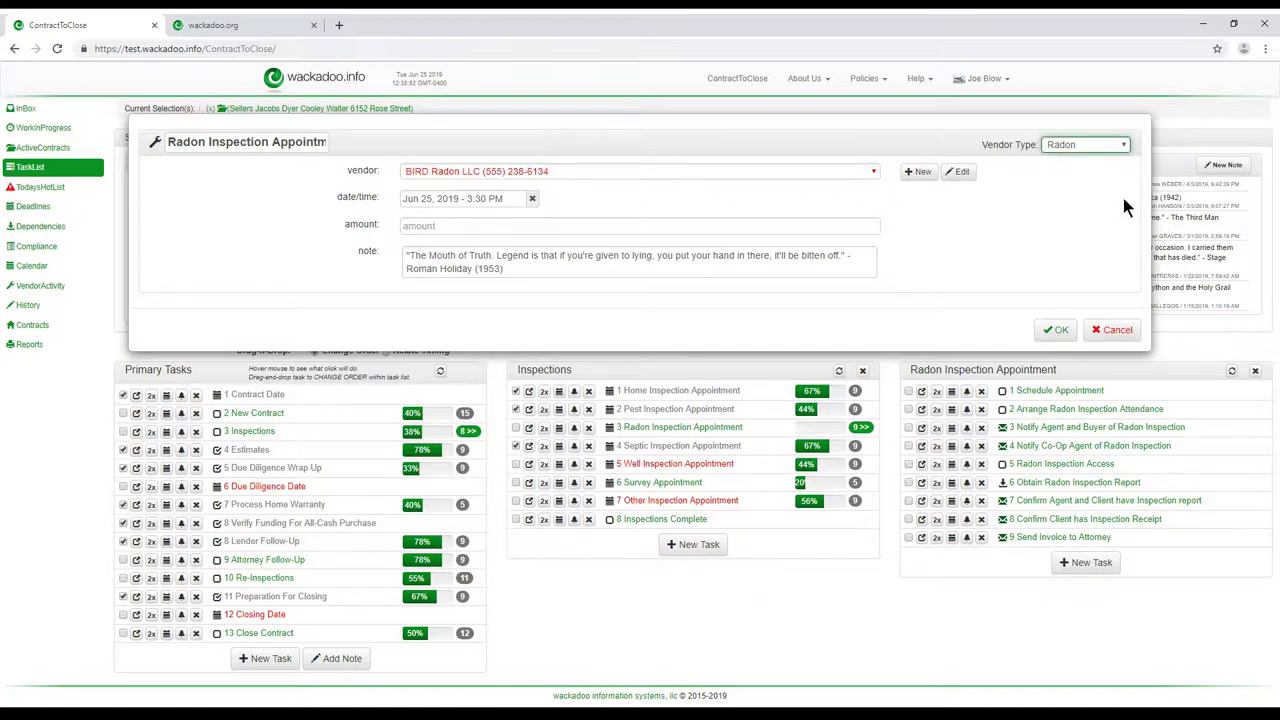
left_click(978, 216)
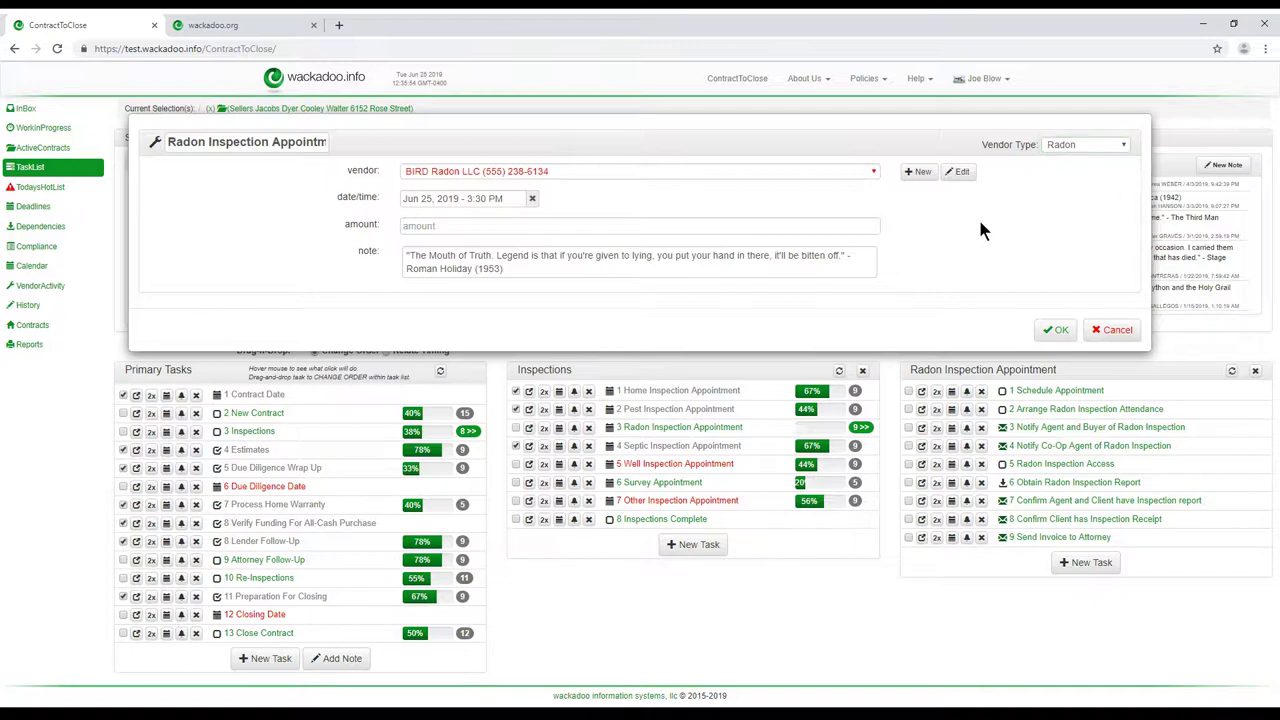
left_click(1056, 331)
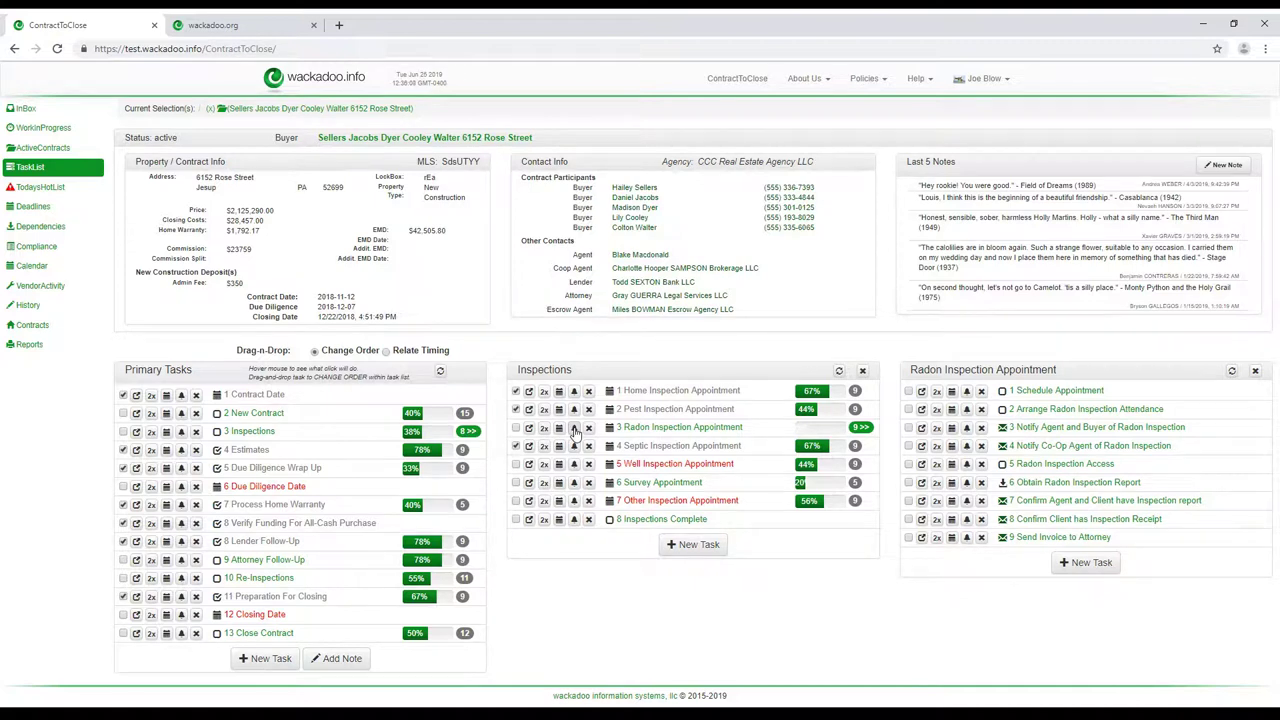
Try to add a reminder task scheduled 3 days before the start of the Radon Inspection Appointment
left_click(574, 428)
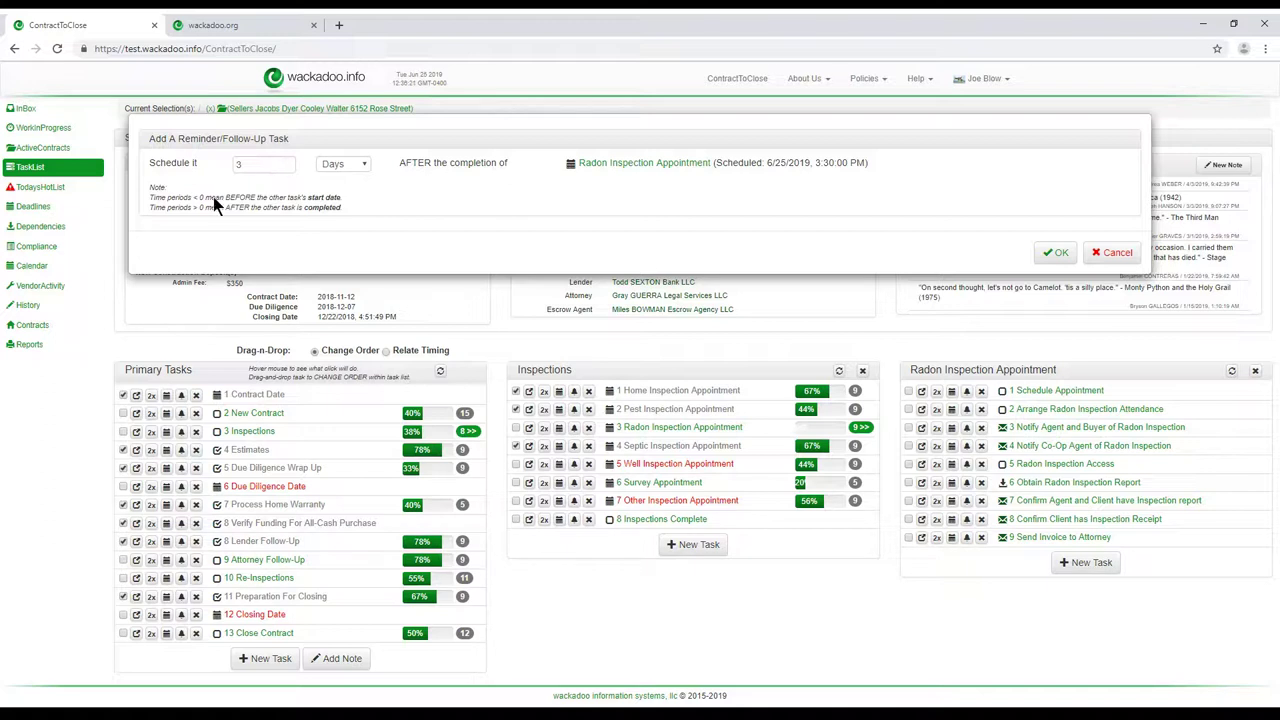
double_click(243, 167)
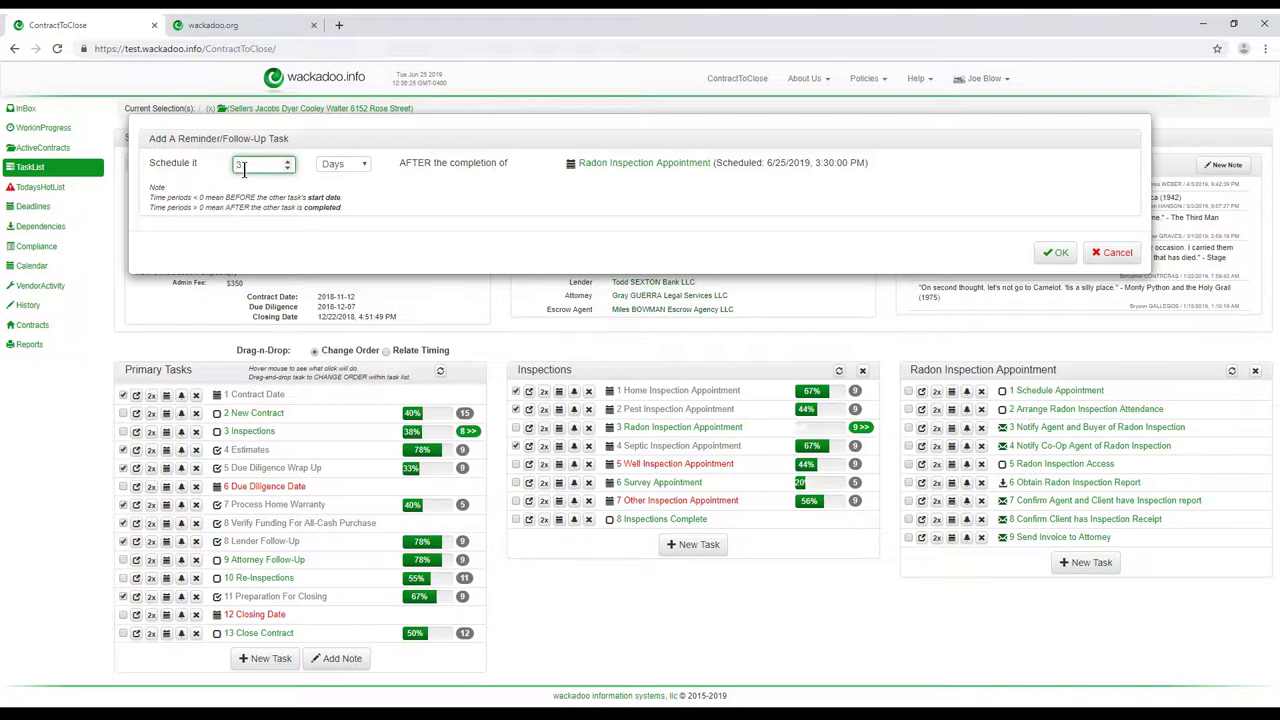
type("-3")
key("Tab")
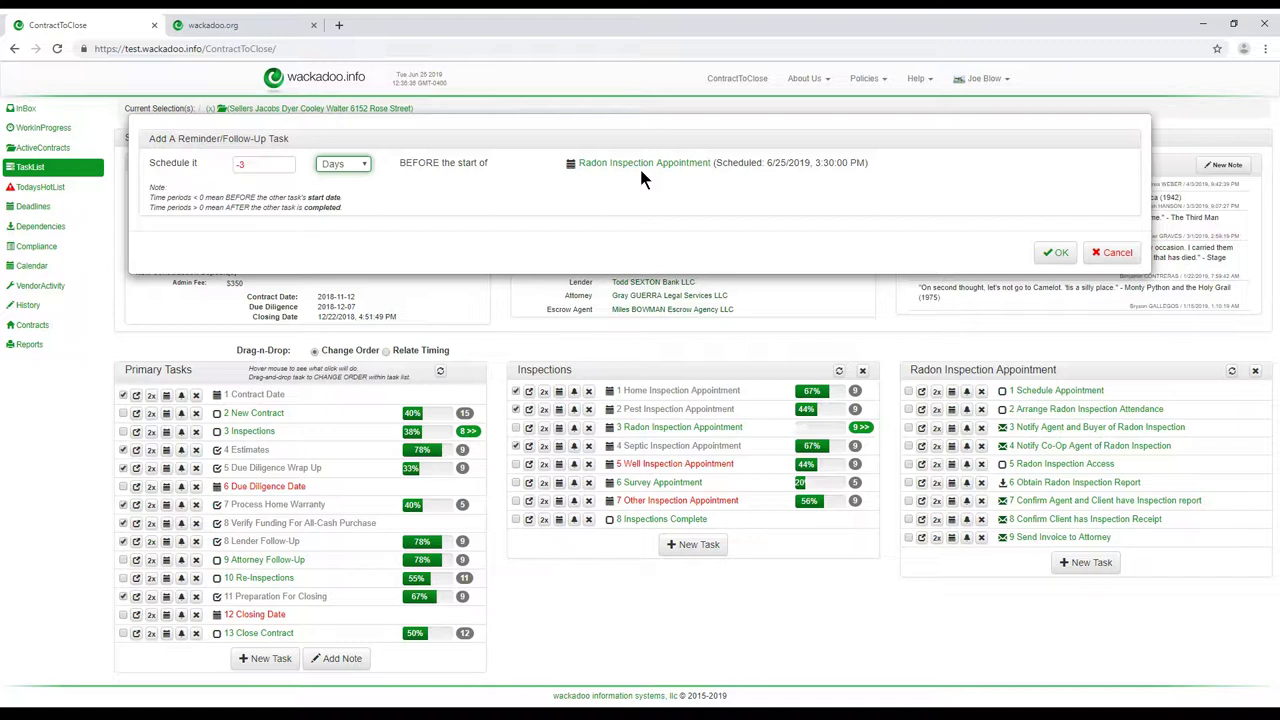
left_click(1110, 253)
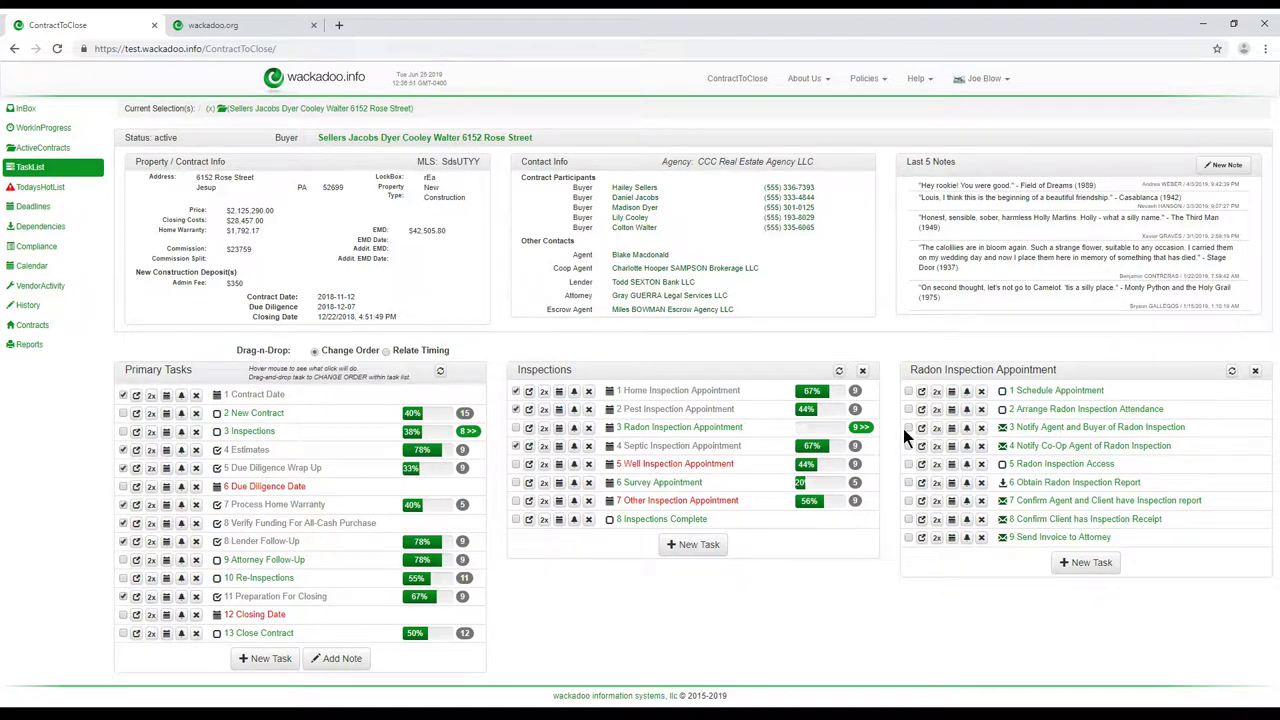
Under New Contract, inspect the Welcome New Buyer task's relative timing and email template settings
left_click(266, 416)
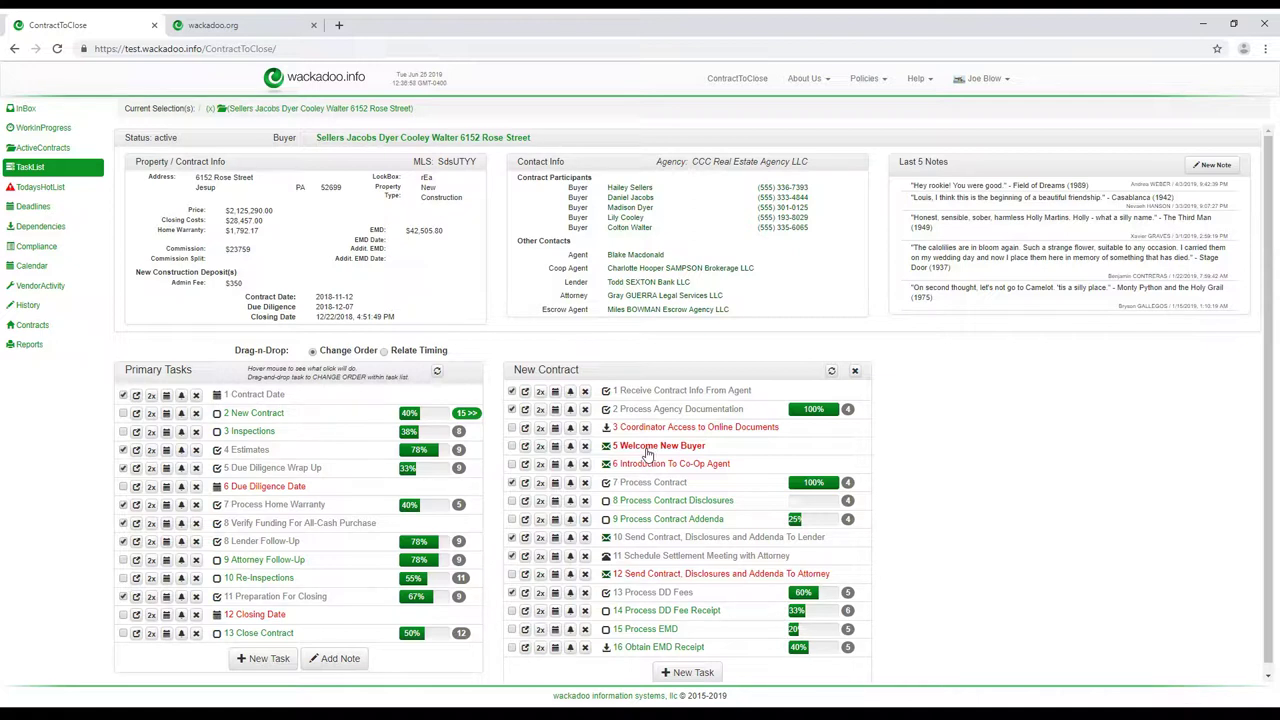
left_click(523, 446)
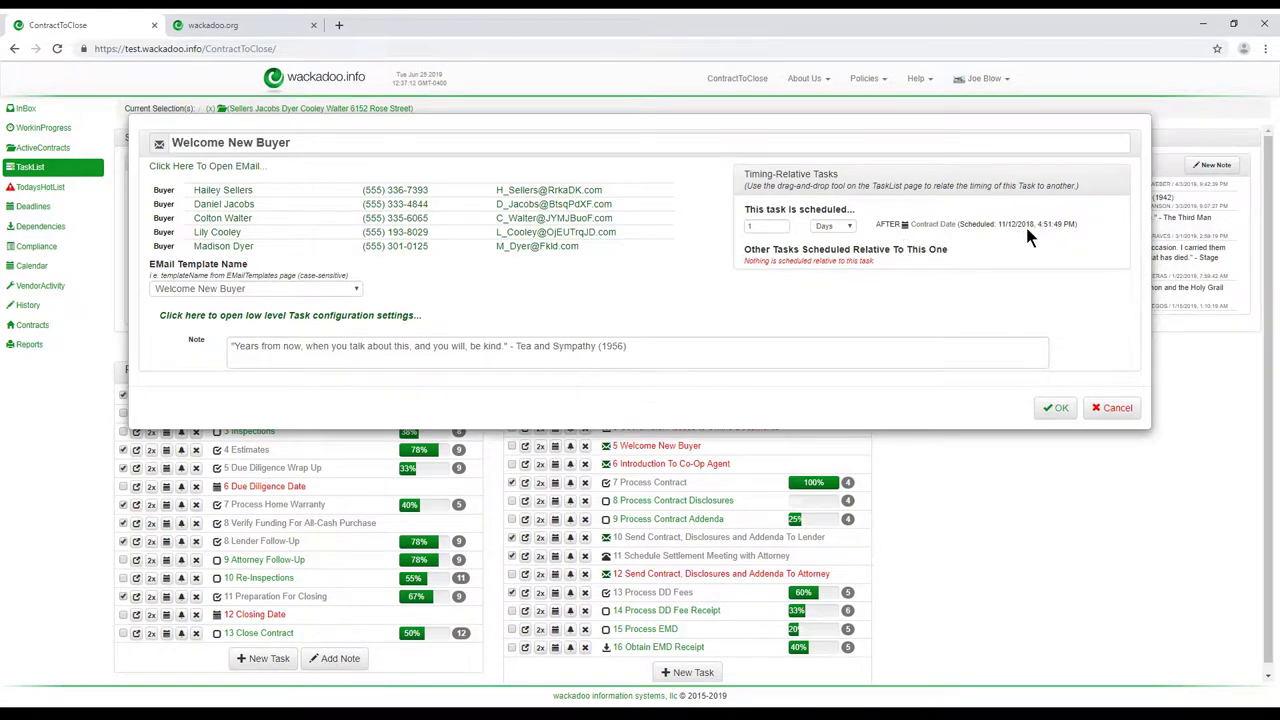
left_click(1103, 408)
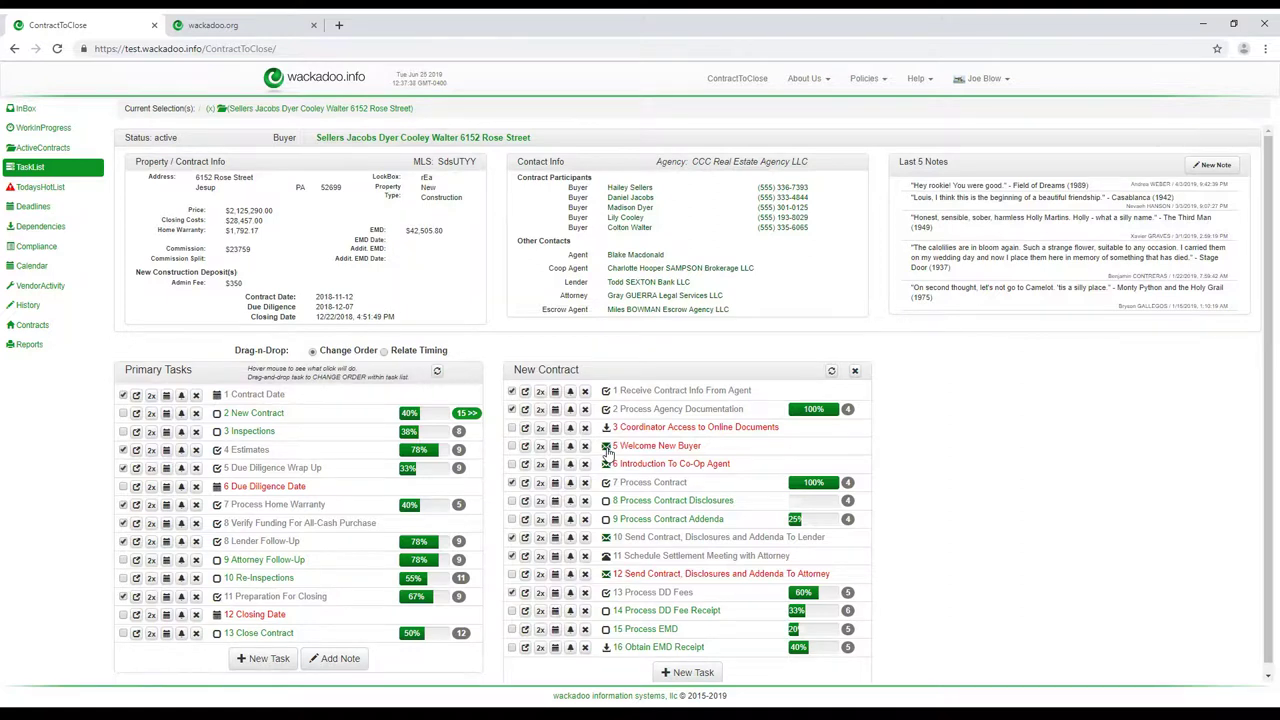
Open the Welcome New Buyer email and review its reply-to address, subject line and entire message body
left_click(606, 447)
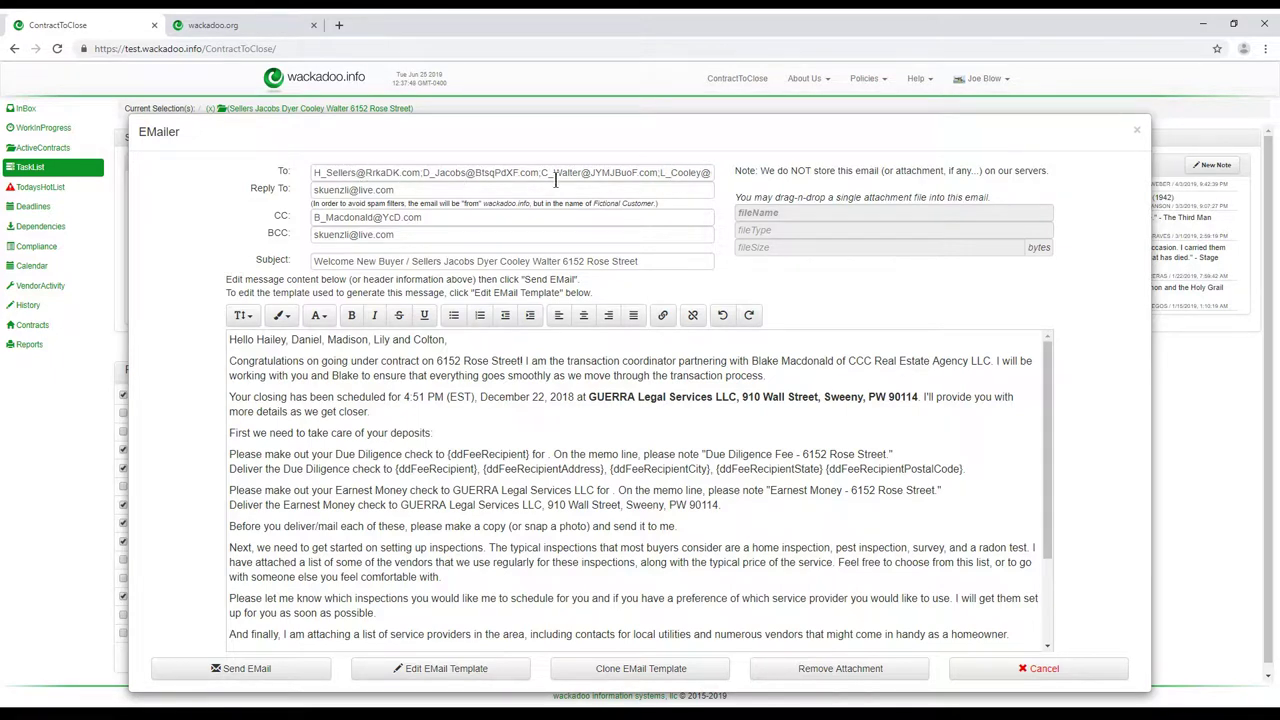
left_click_drag(414, 190, 306, 203)
left_click(219, 190)
left_click_drag(414, 262, 531, 264)
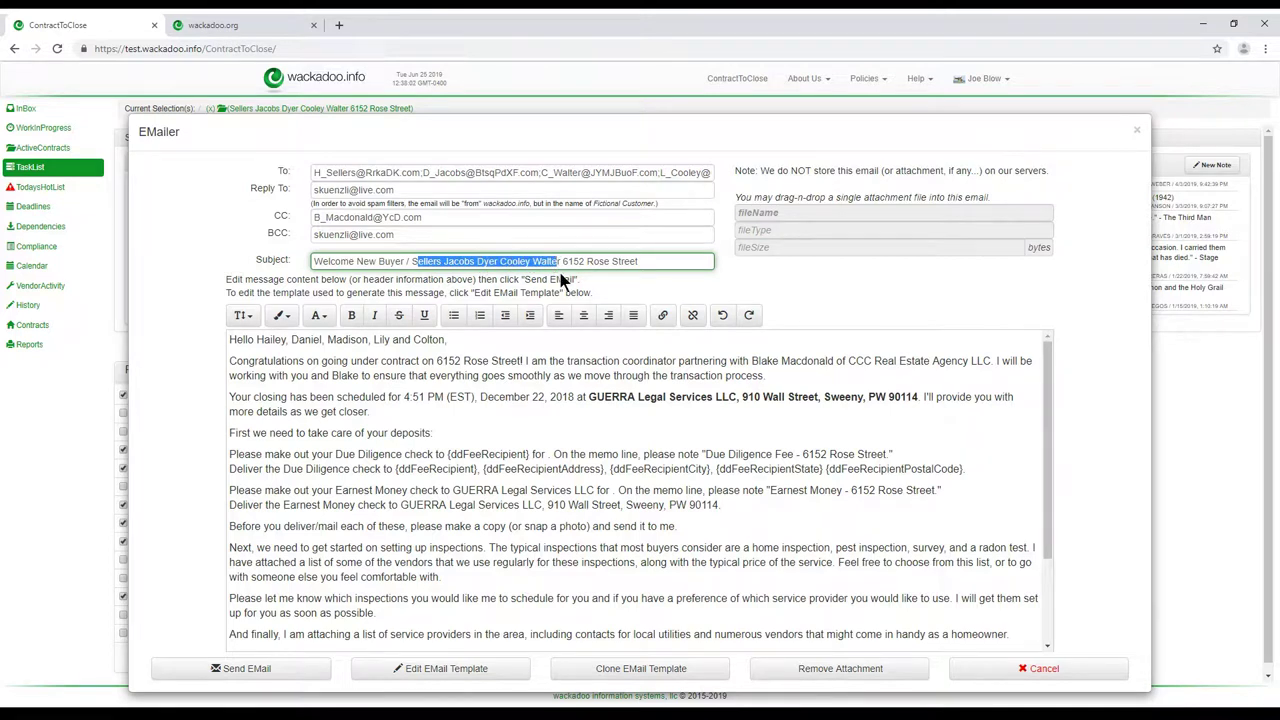
left_click(607, 280)
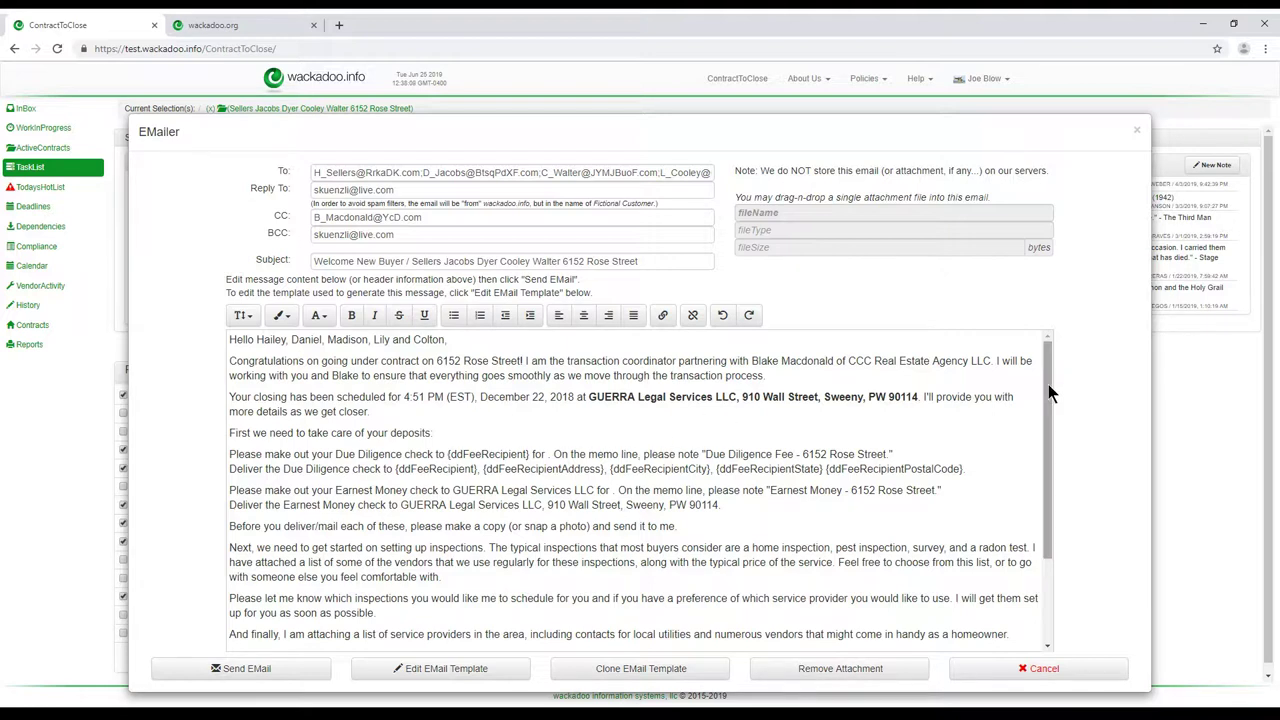
left_click_drag(1048, 386, 1050, 563)
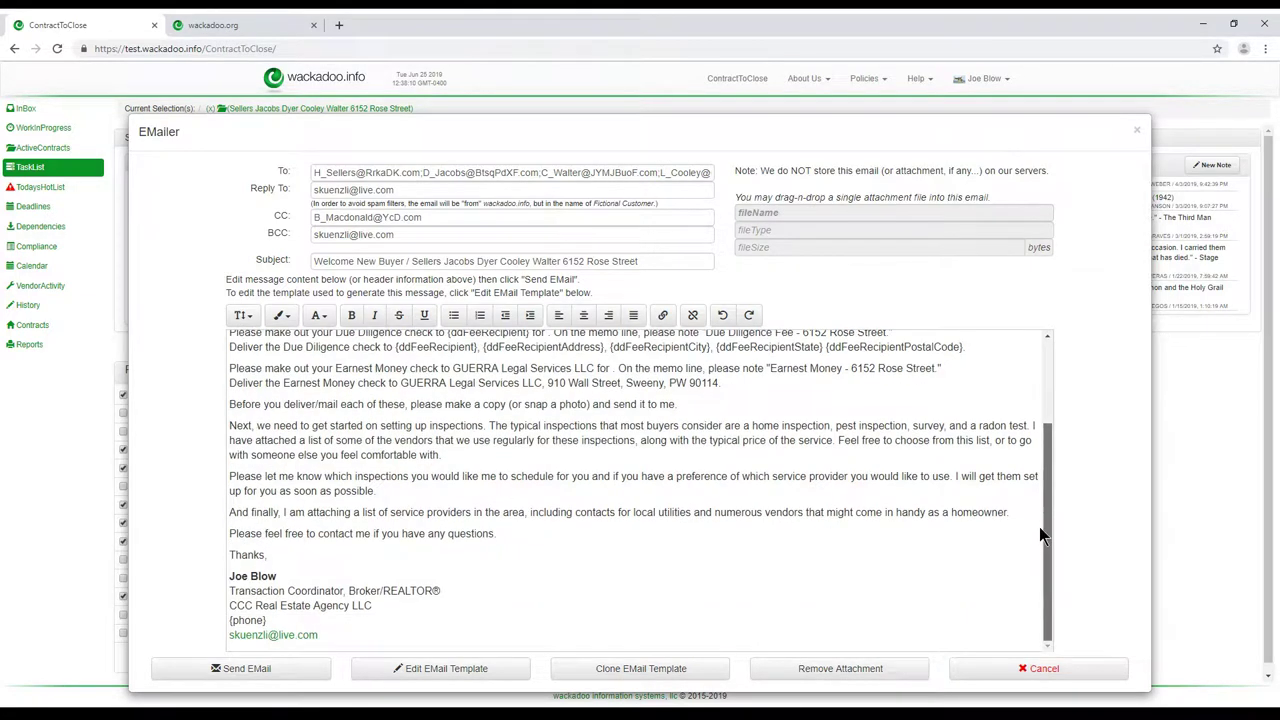
left_click_drag(1040, 510, 1047, 380)
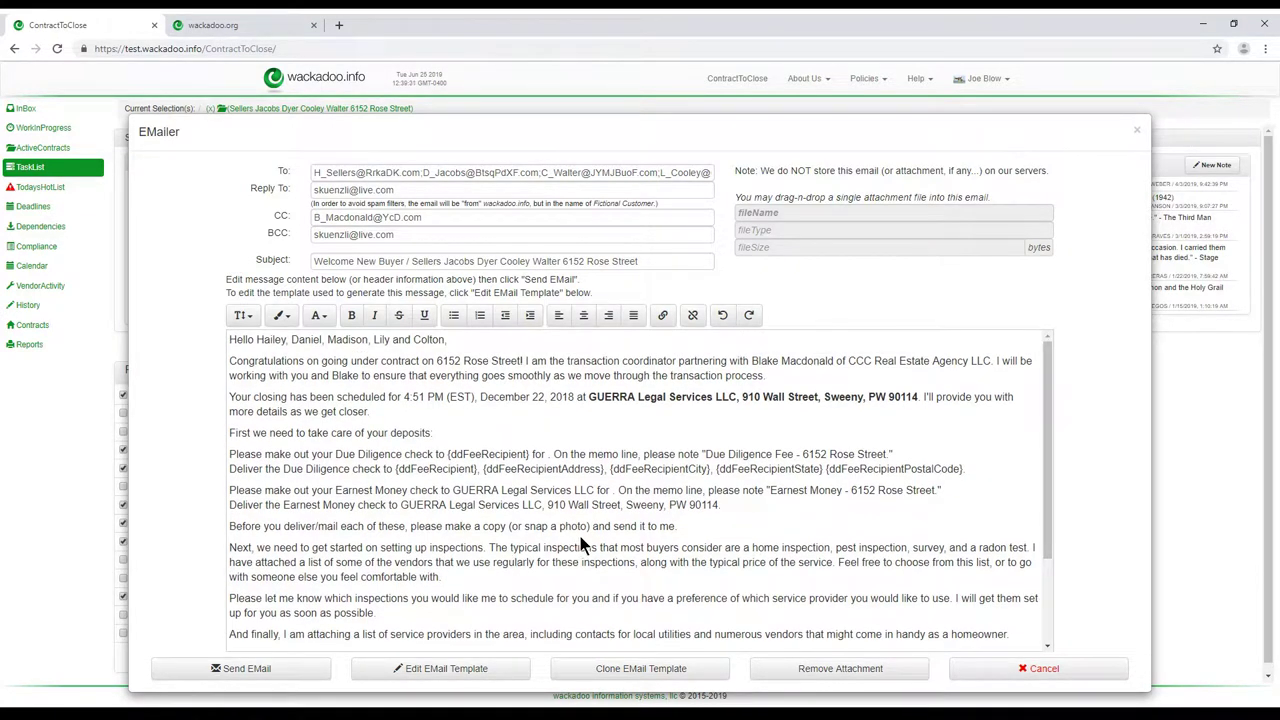
Examine the due diligence fee recipient and address placeholders in the Welcome New Buyer email, and leave the email unsent
left_click_drag(393, 468, 481, 478)
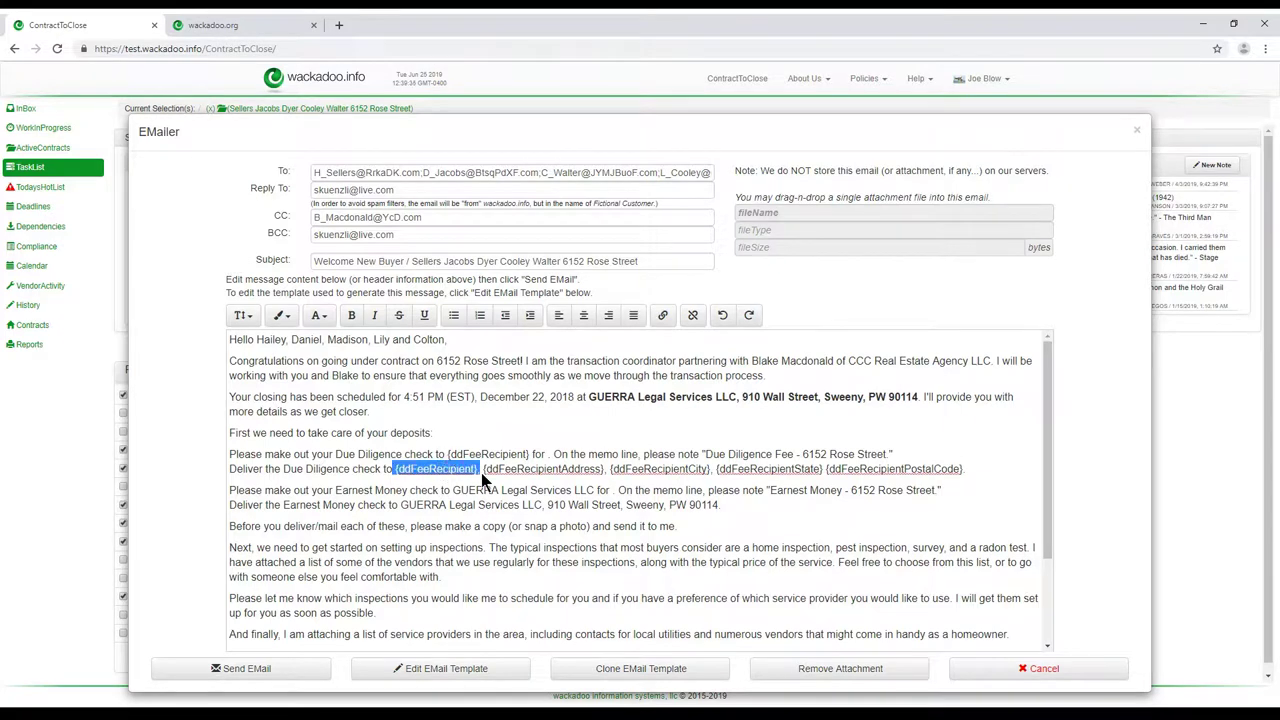
left_click(481, 478)
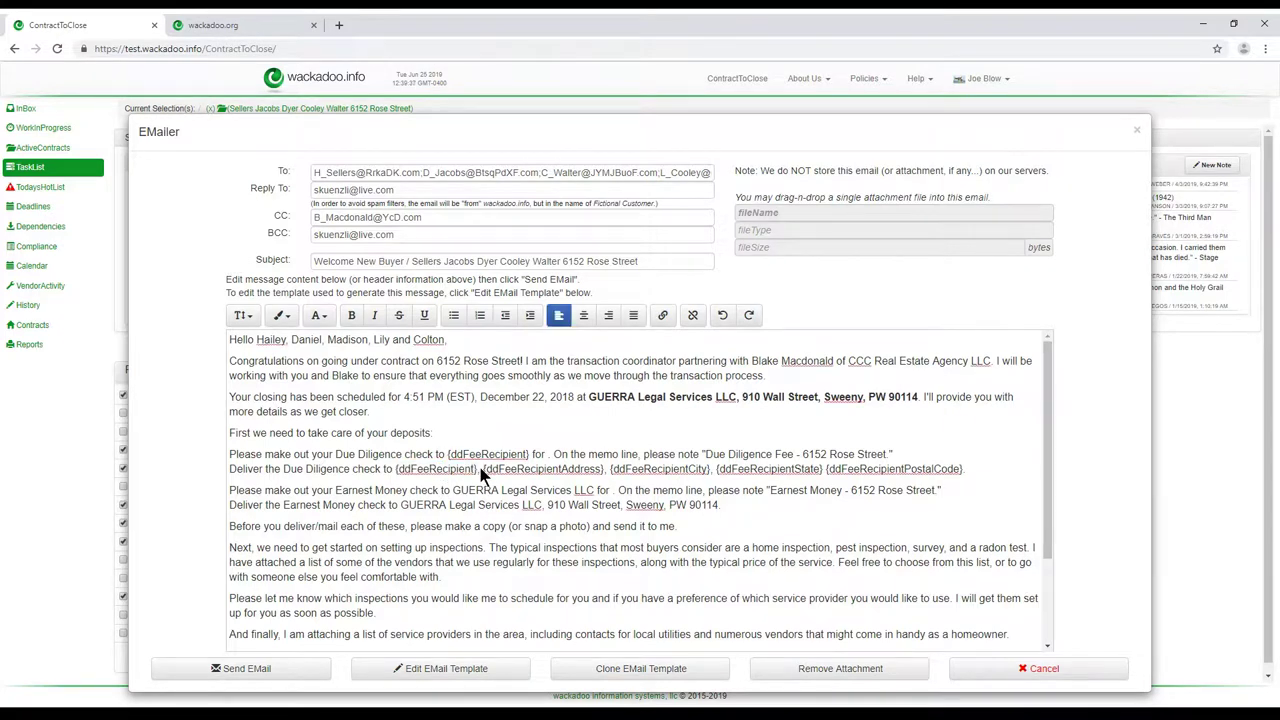
left_click_drag(481, 470, 603, 476)
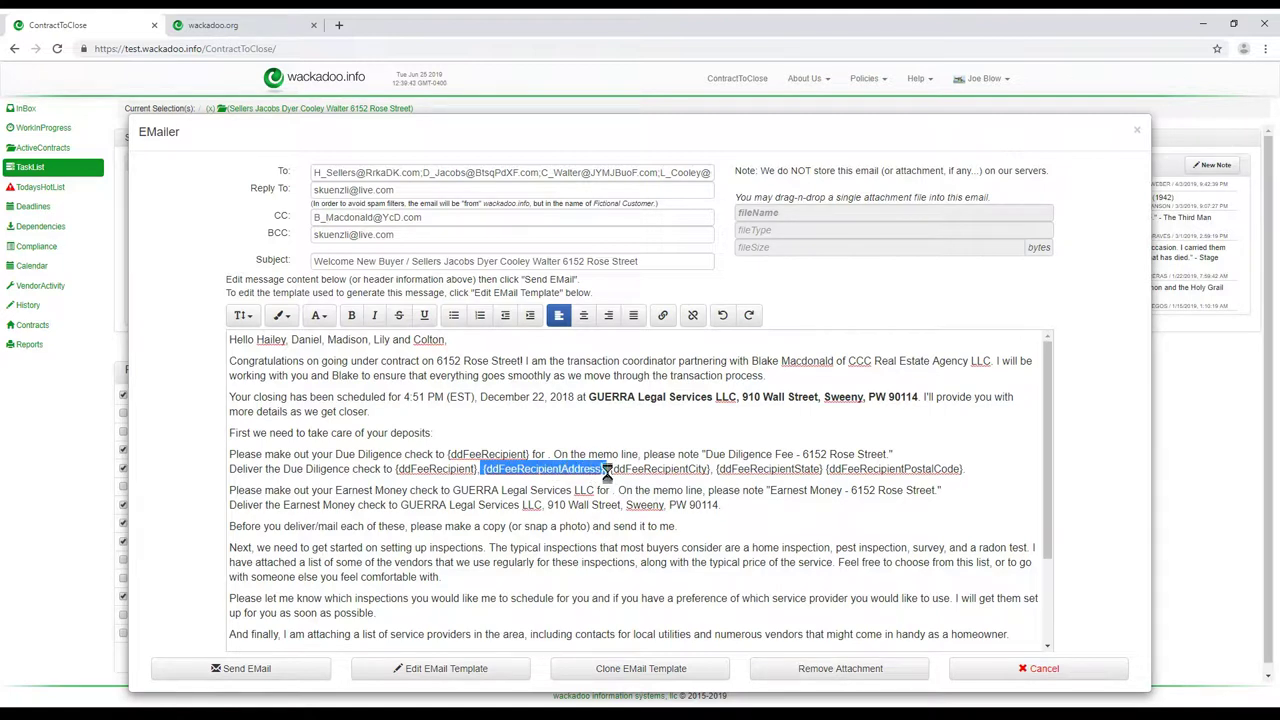
left_click(517, 448)
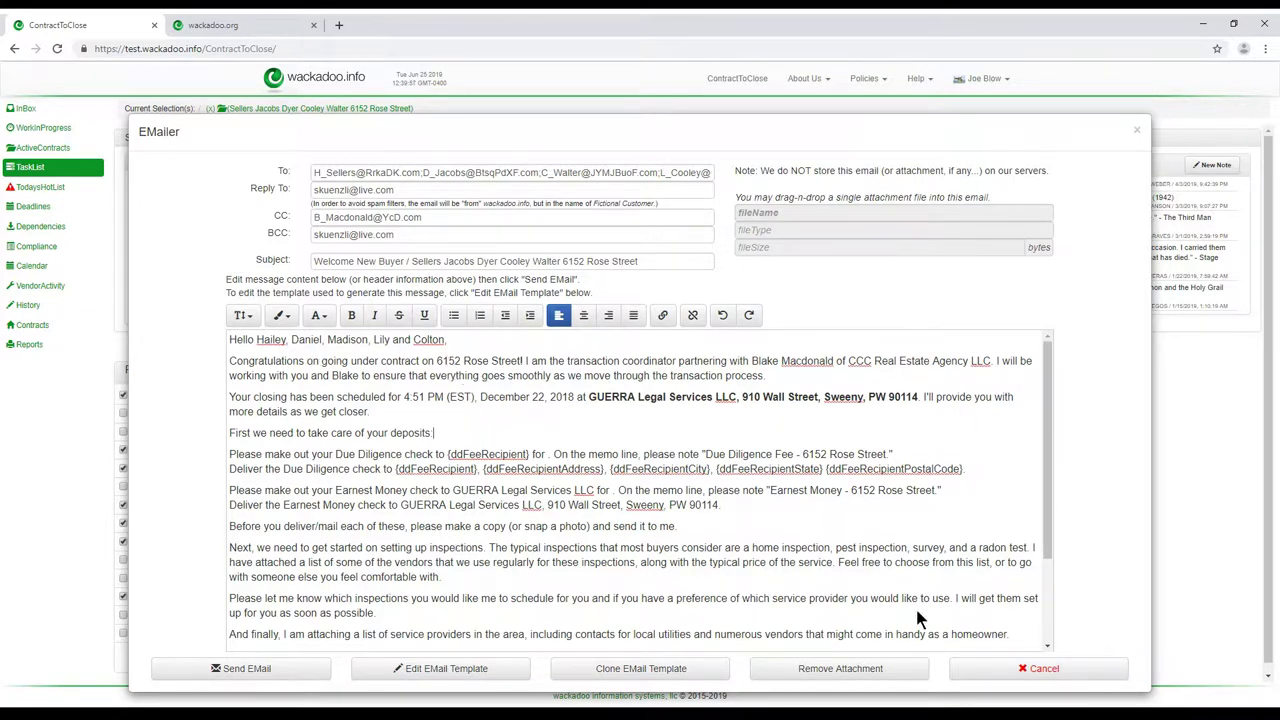
left_click(1037, 670)
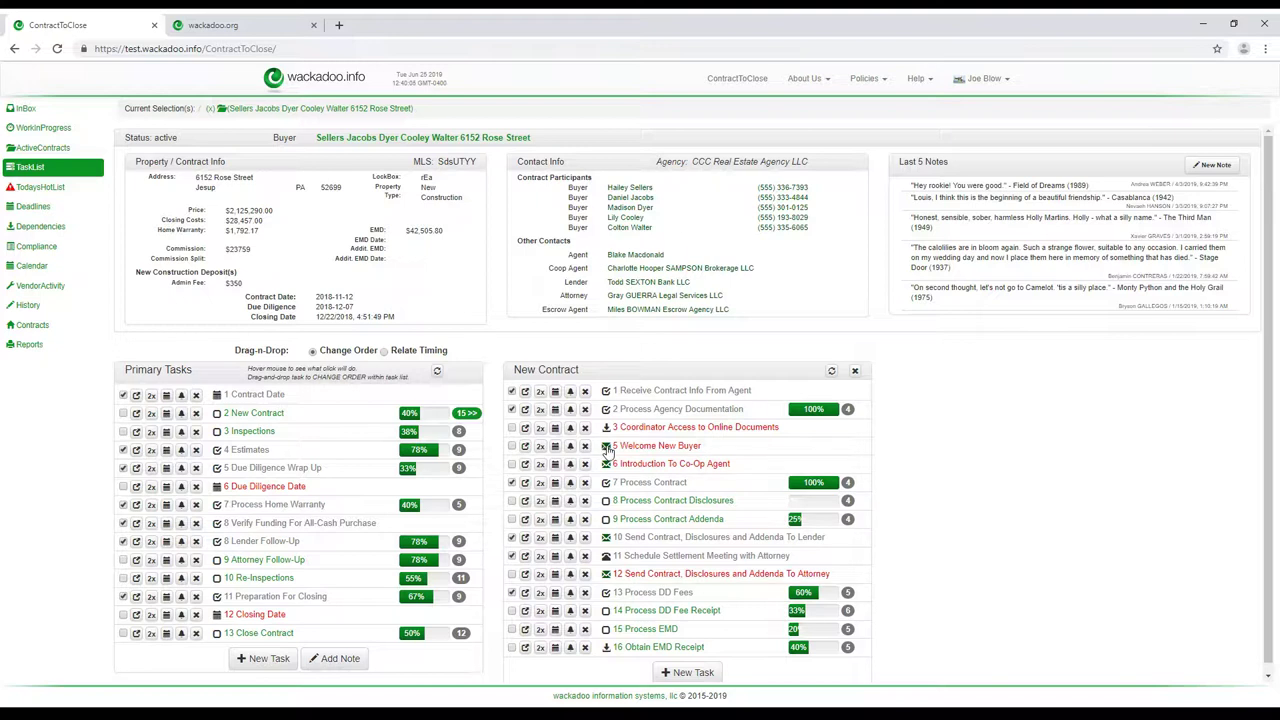
left_click(606, 447)
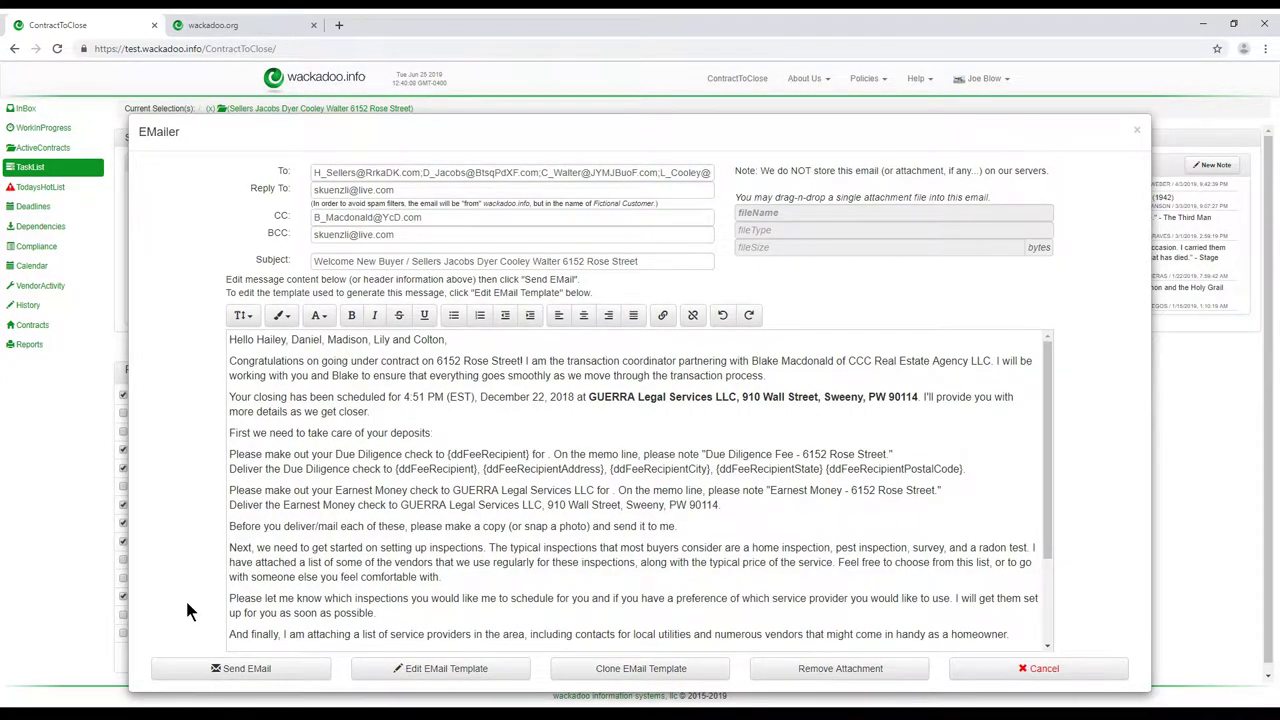
left_click(1017, 669)
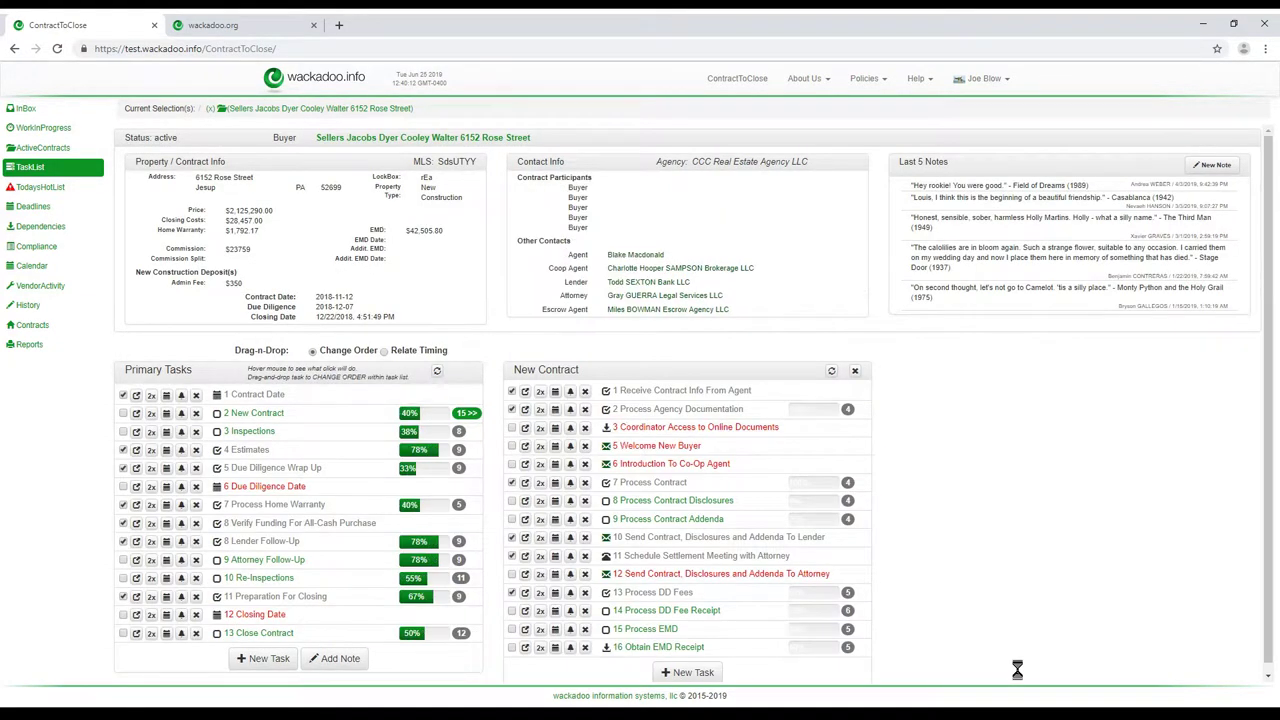
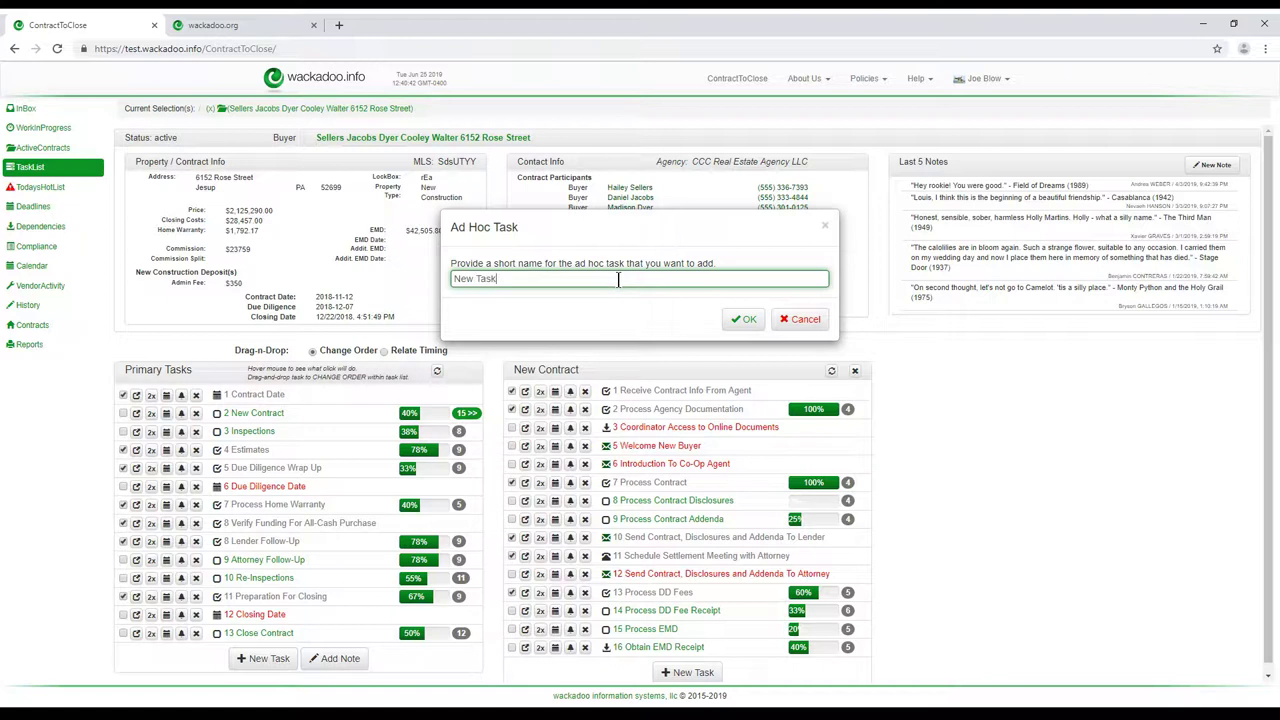
Add an ad hoc task named "New Task" under New Contract and move it directly above Welcome New Buyer
left_click(743, 319)
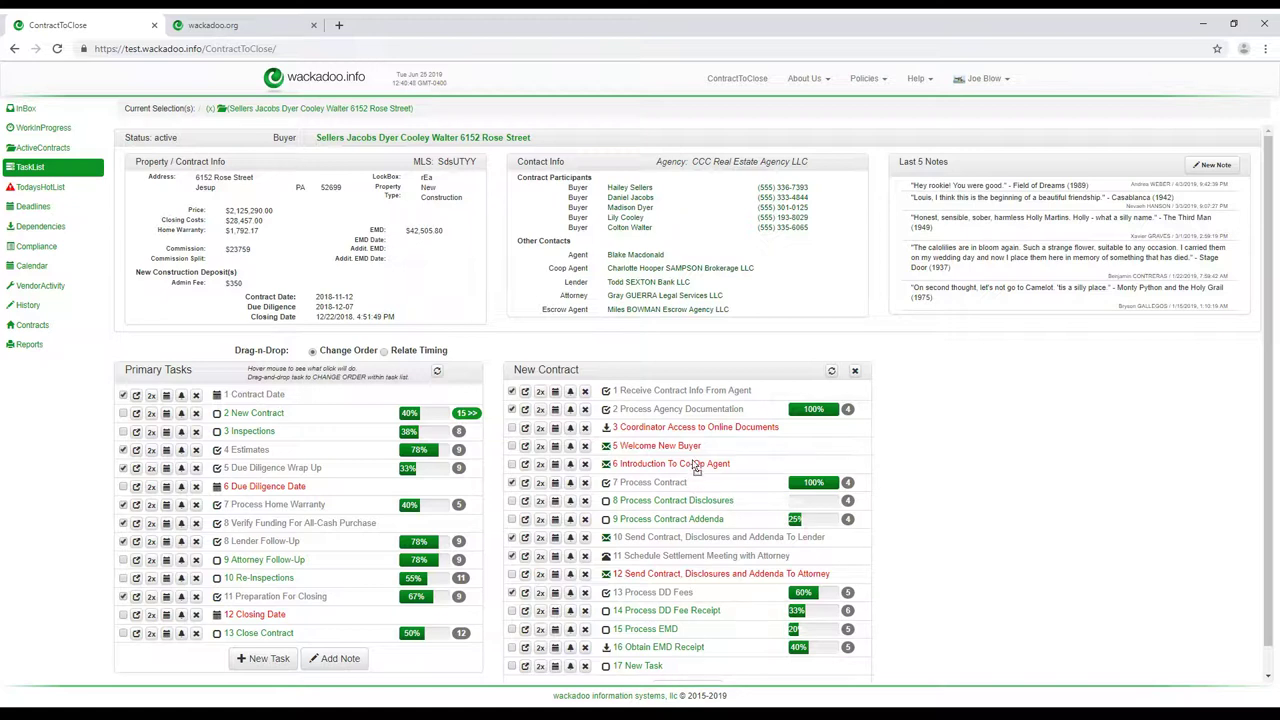
left_click_drag(697, 452, 693, 445)
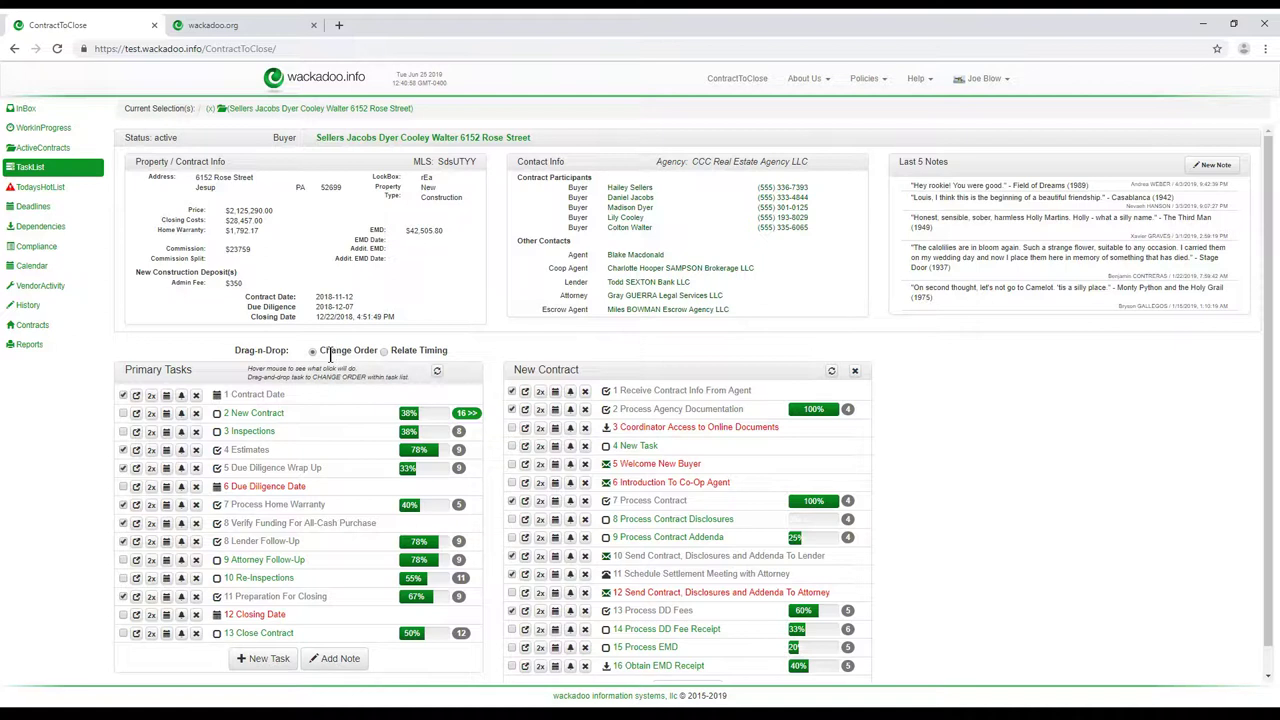
Relate New Task's timing to the Due Diligence Date task, scheduling it with a time period of -3 days
left_click(383, 351)
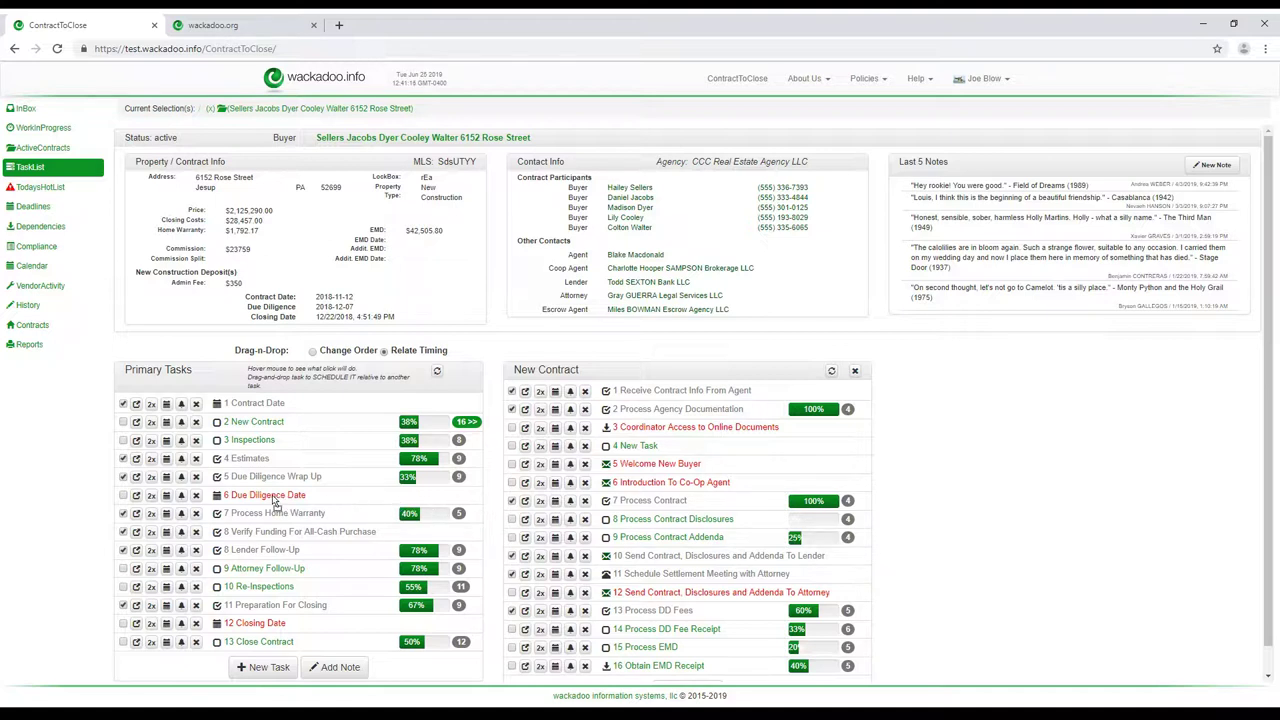
left_click_drag(636, 445, 272, 495)
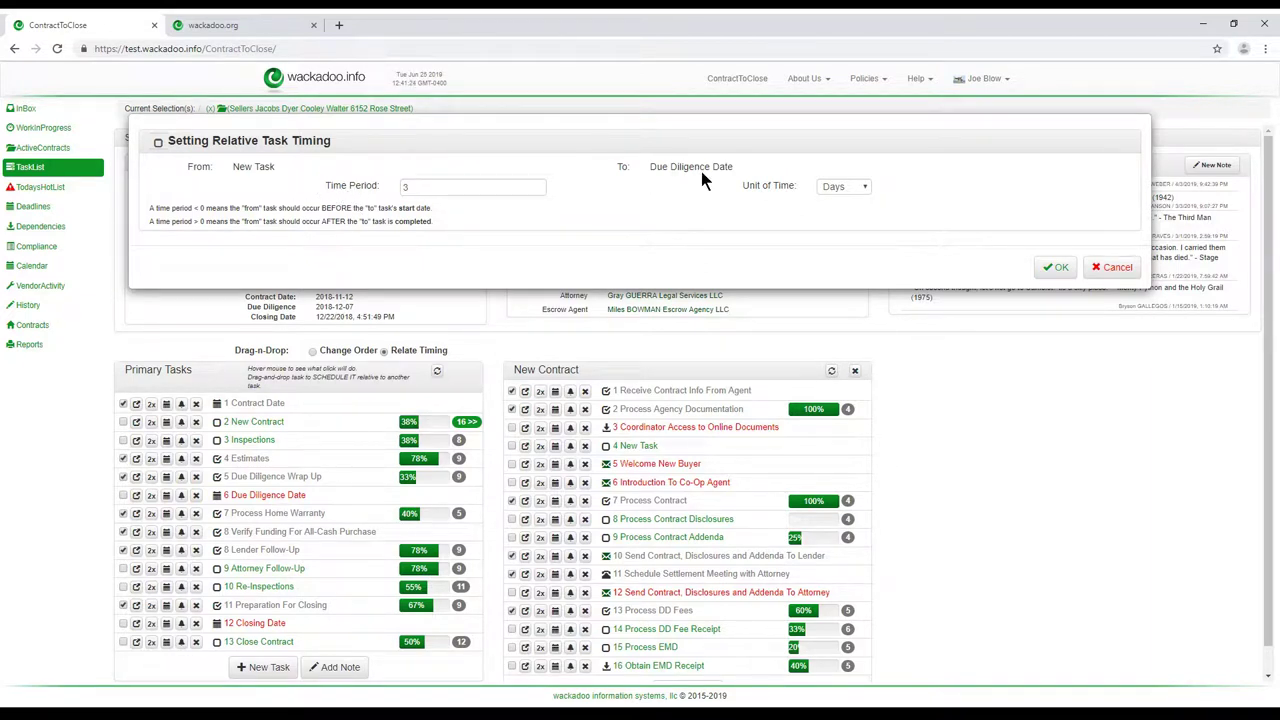
left_click(450, 188)
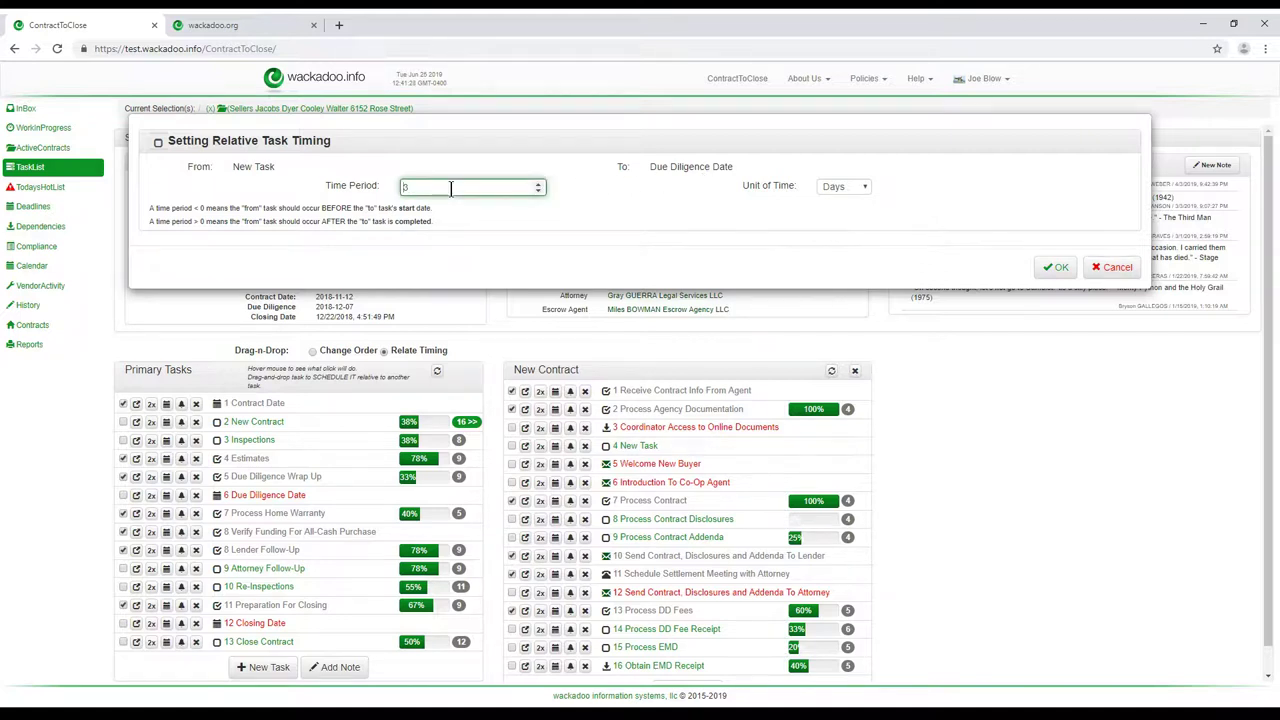
key("Home")
type("-")
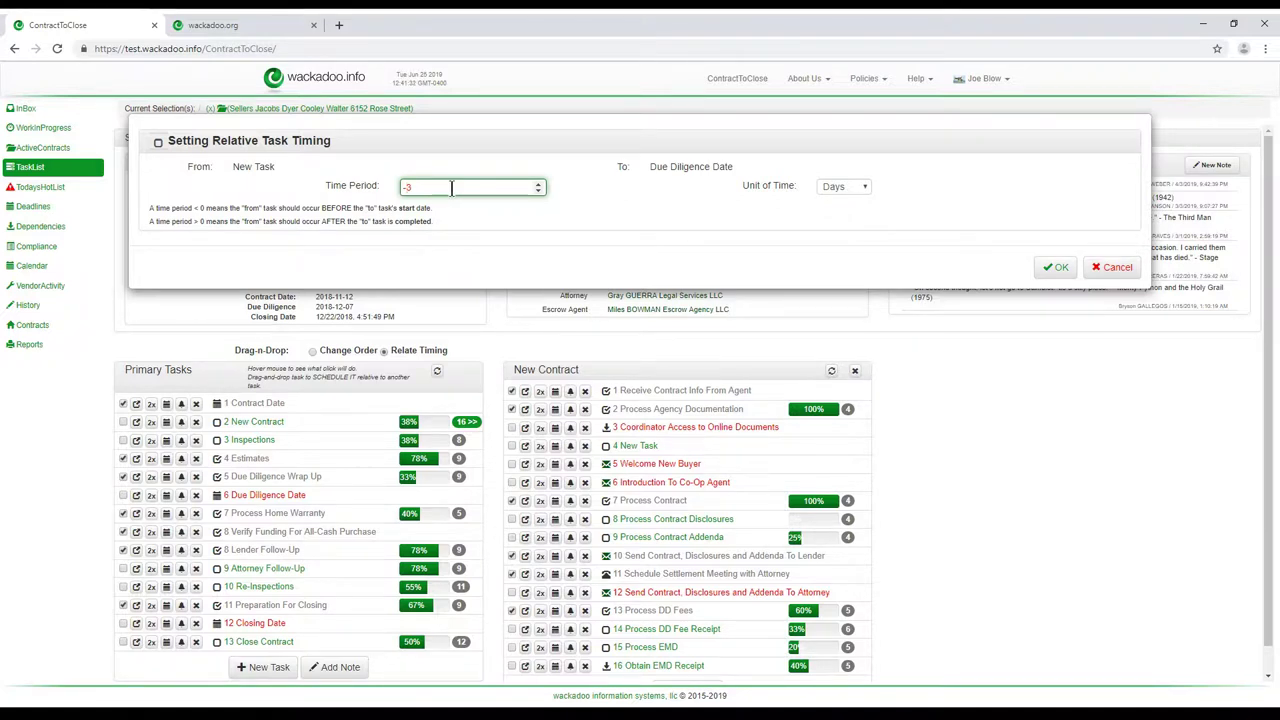
key("Tab")
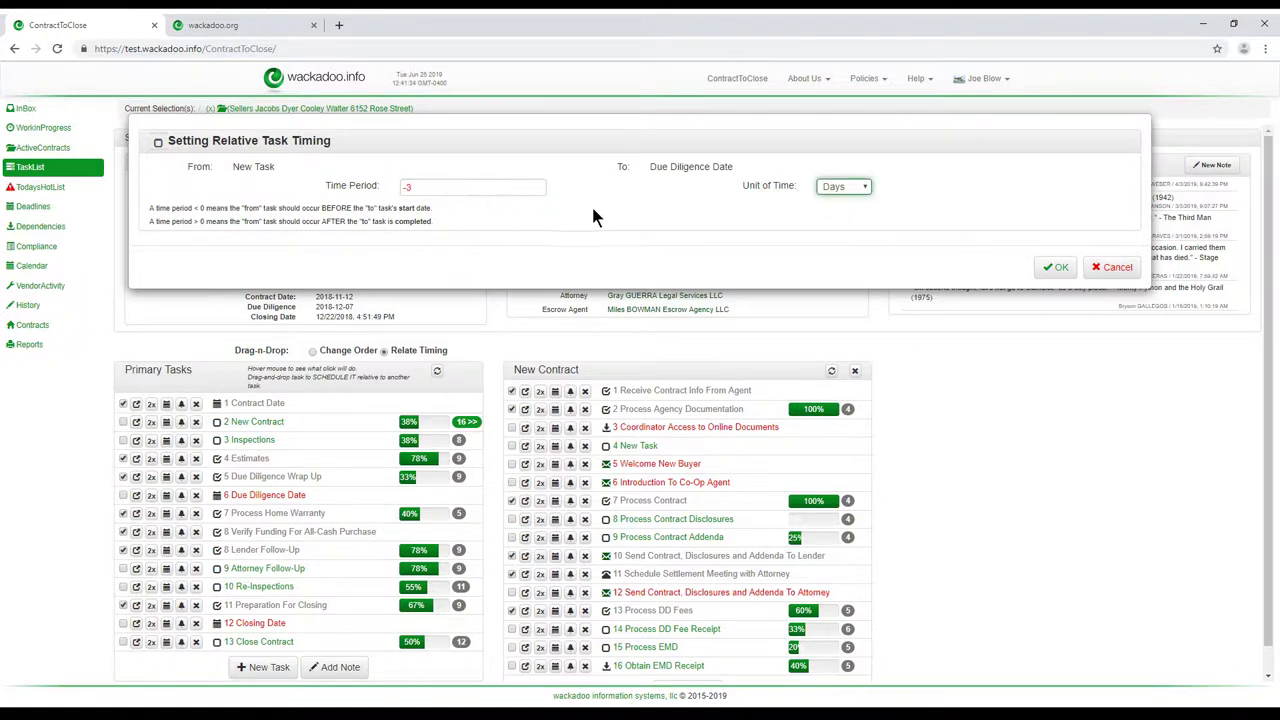
left_click(1062, 268)
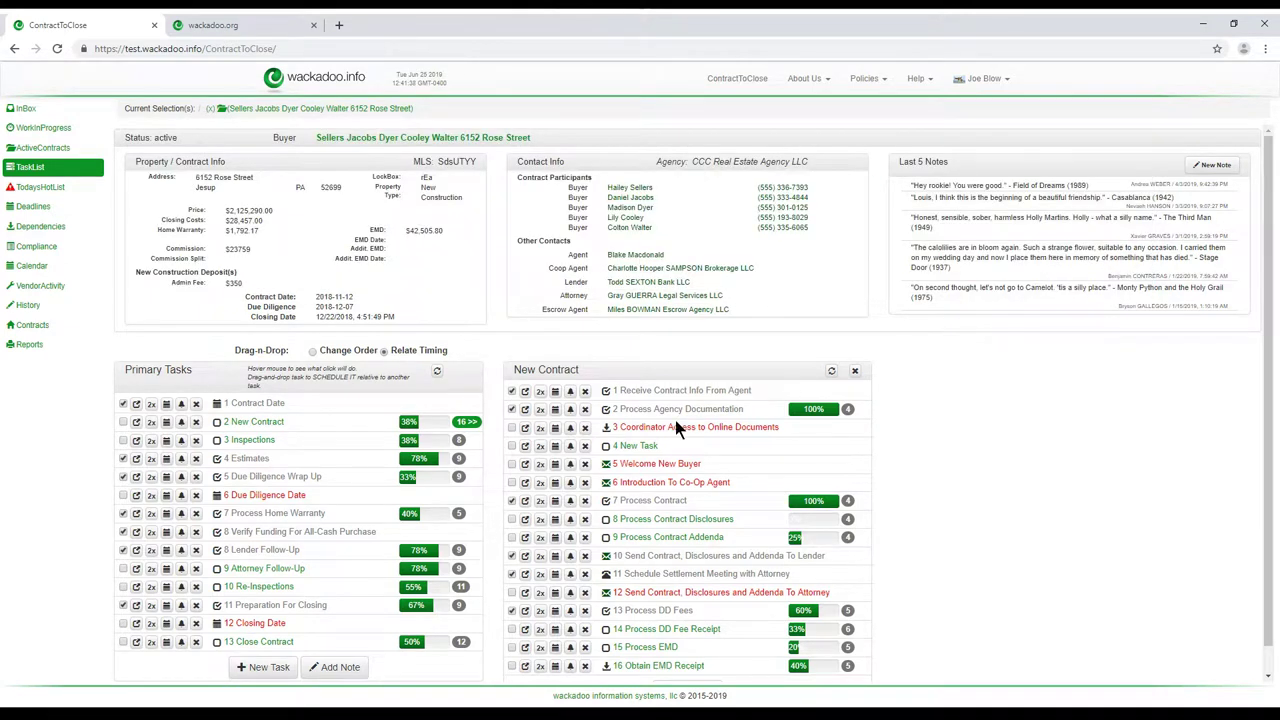
Review New Task's relative timing, try setting it to 2 days after the Due Diligence Date, and discard the change
left_click(525, 447)
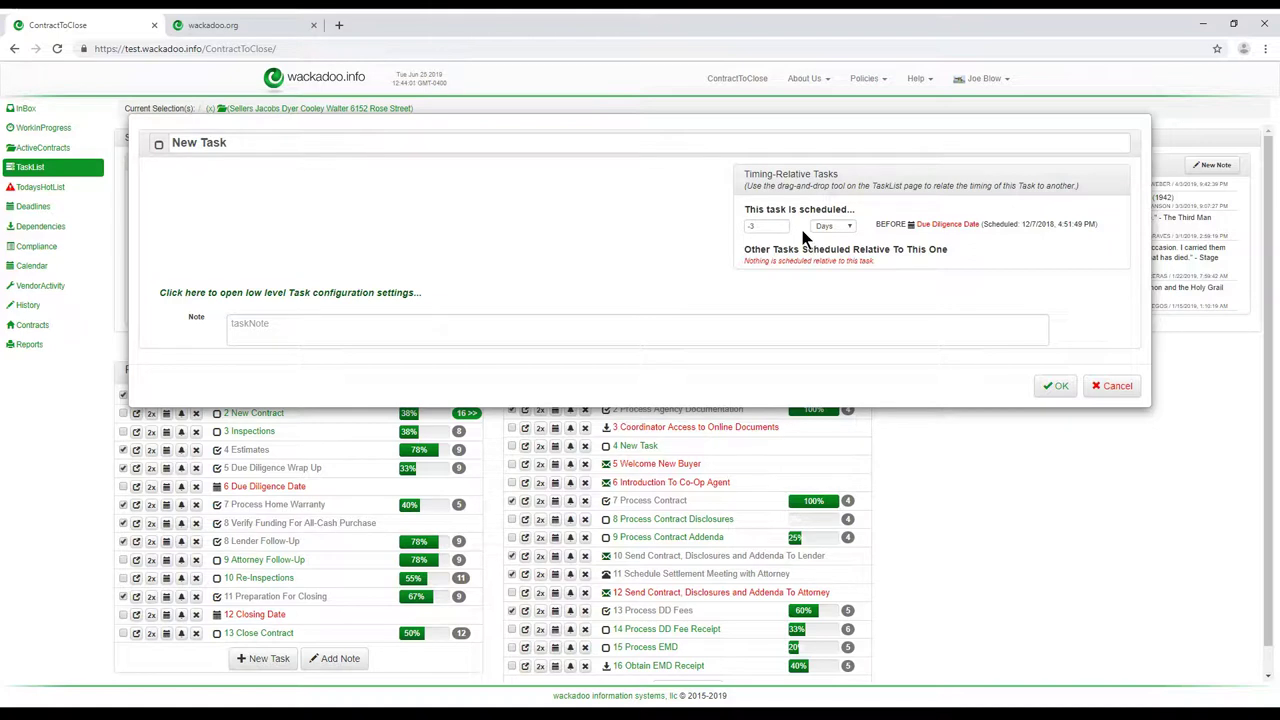
left_click(782, 229)
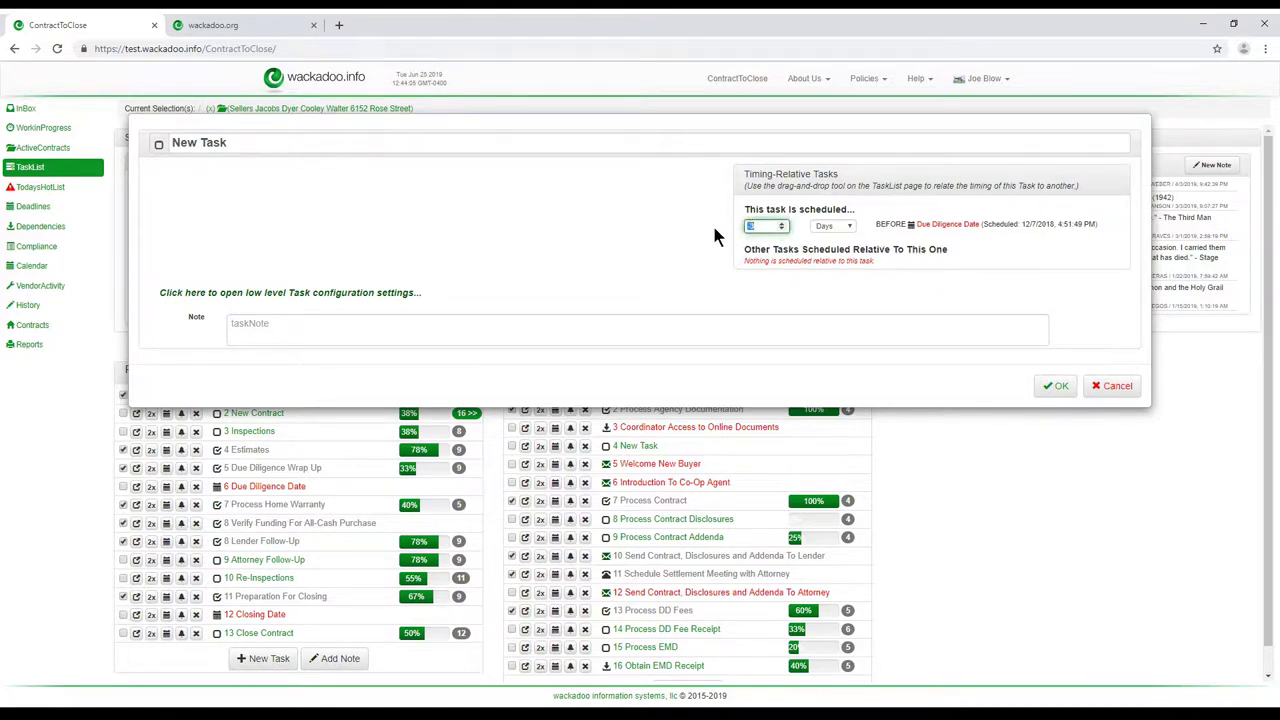
type("2")
key("Tab")
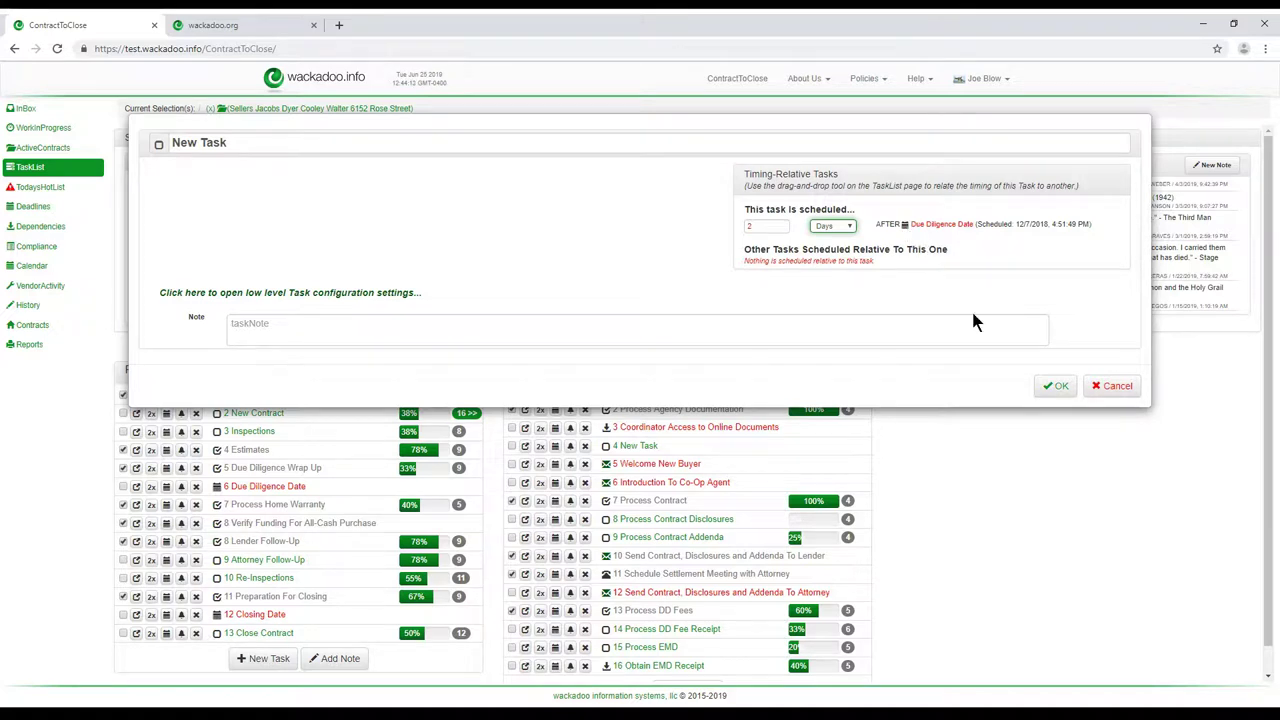
left_click(1106, 388)
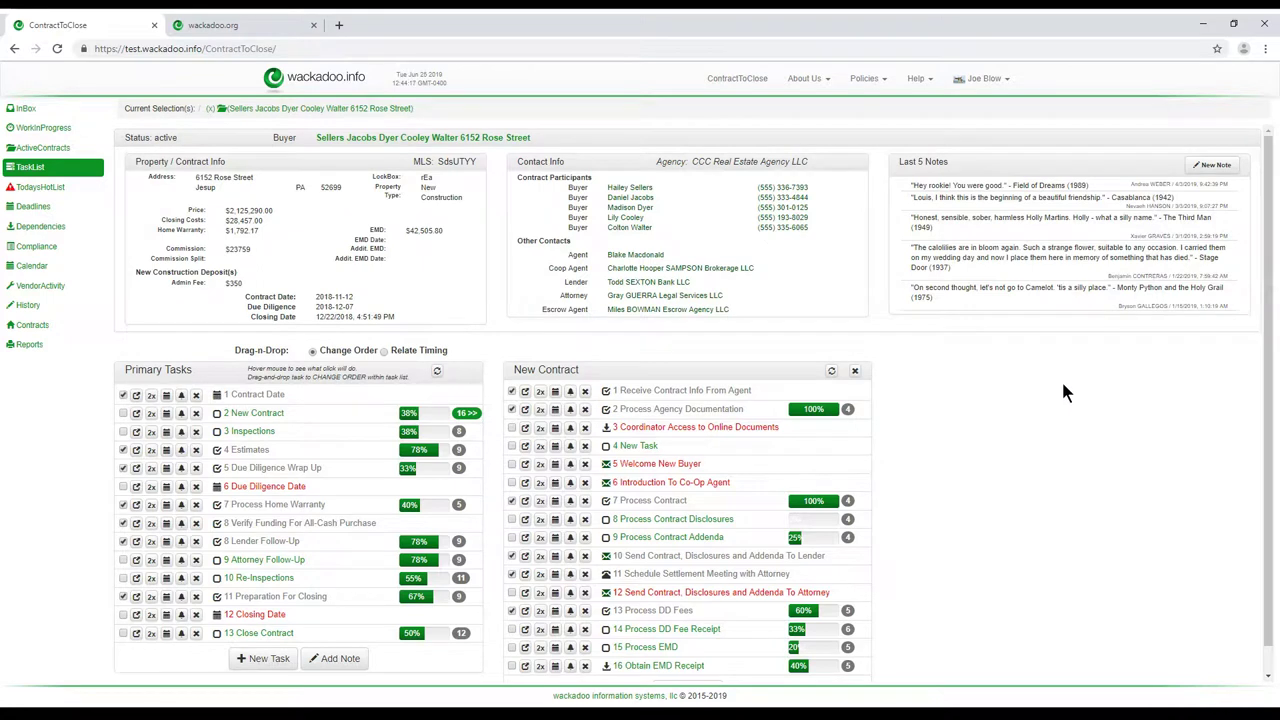
Delete New Task from the New Contract task group, including its sub-tasks
left_click(585, 446)
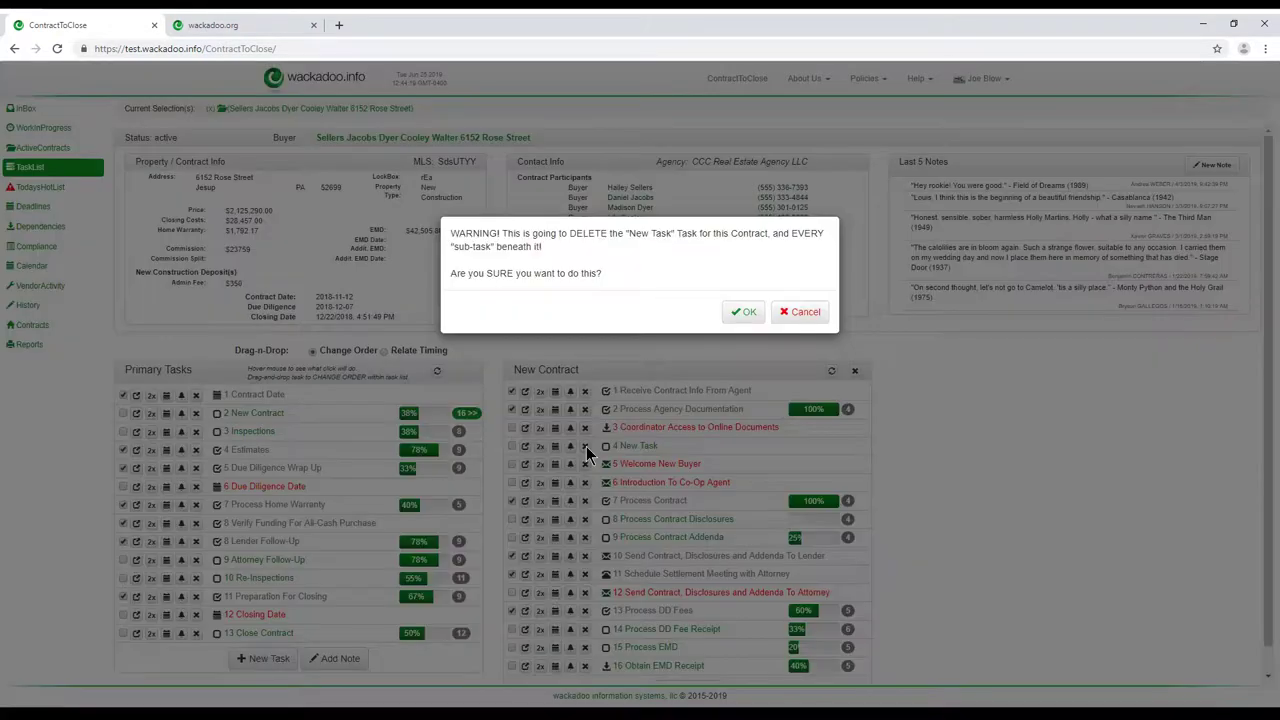
left_click(744, 312)
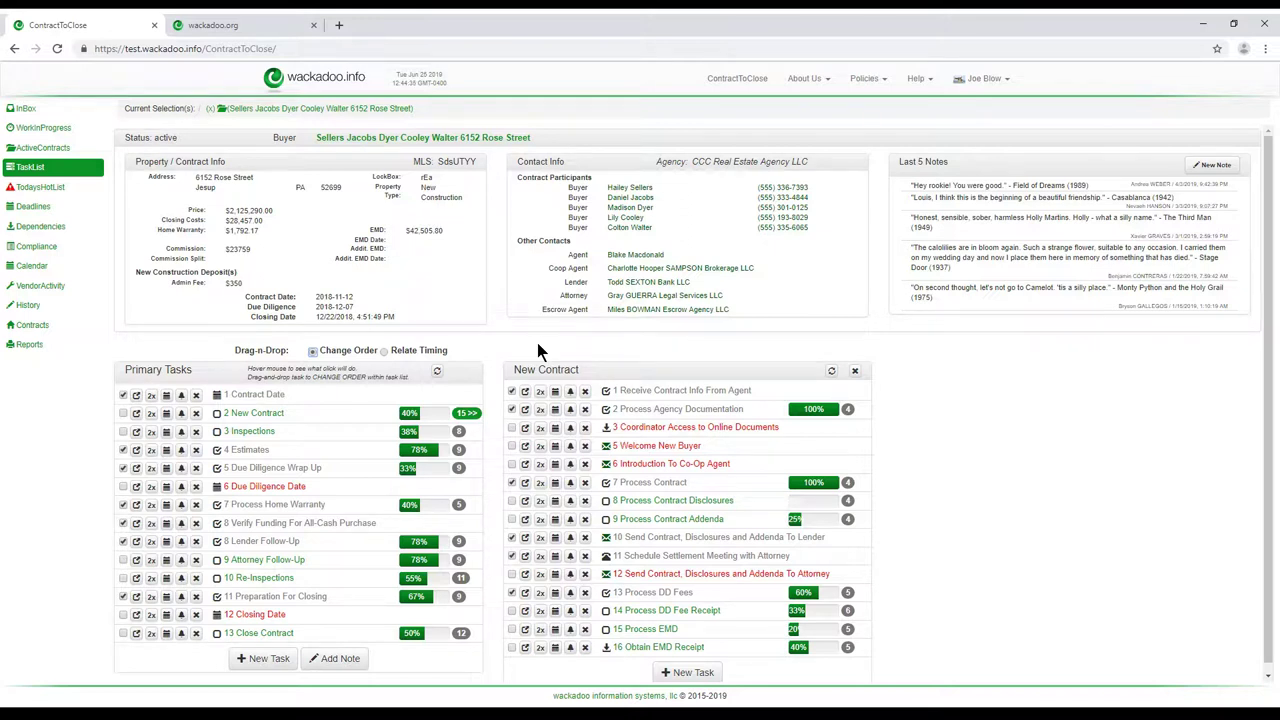
From the active contract's overview, locate Attorney Follow-Up's next incomplete task in the task list, and return to locate the Hot List task Welcome New Buyer
left_click(33, 150)
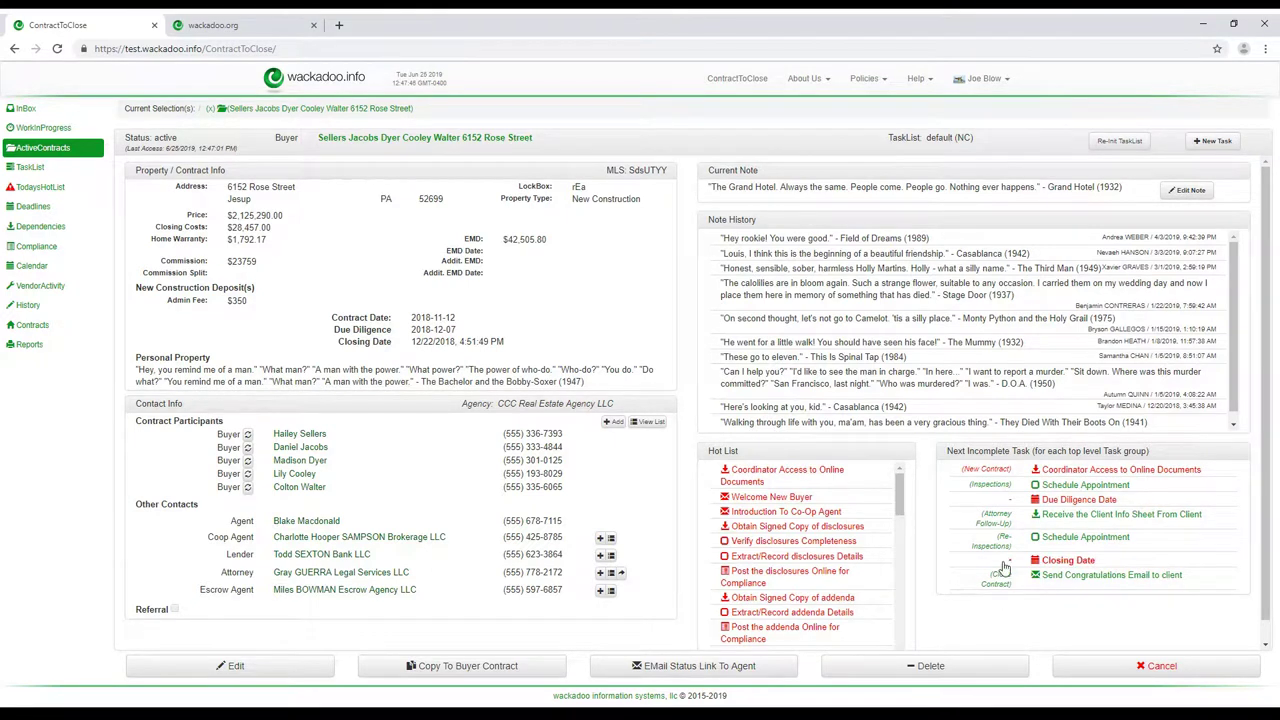
left_click(1054, 516)
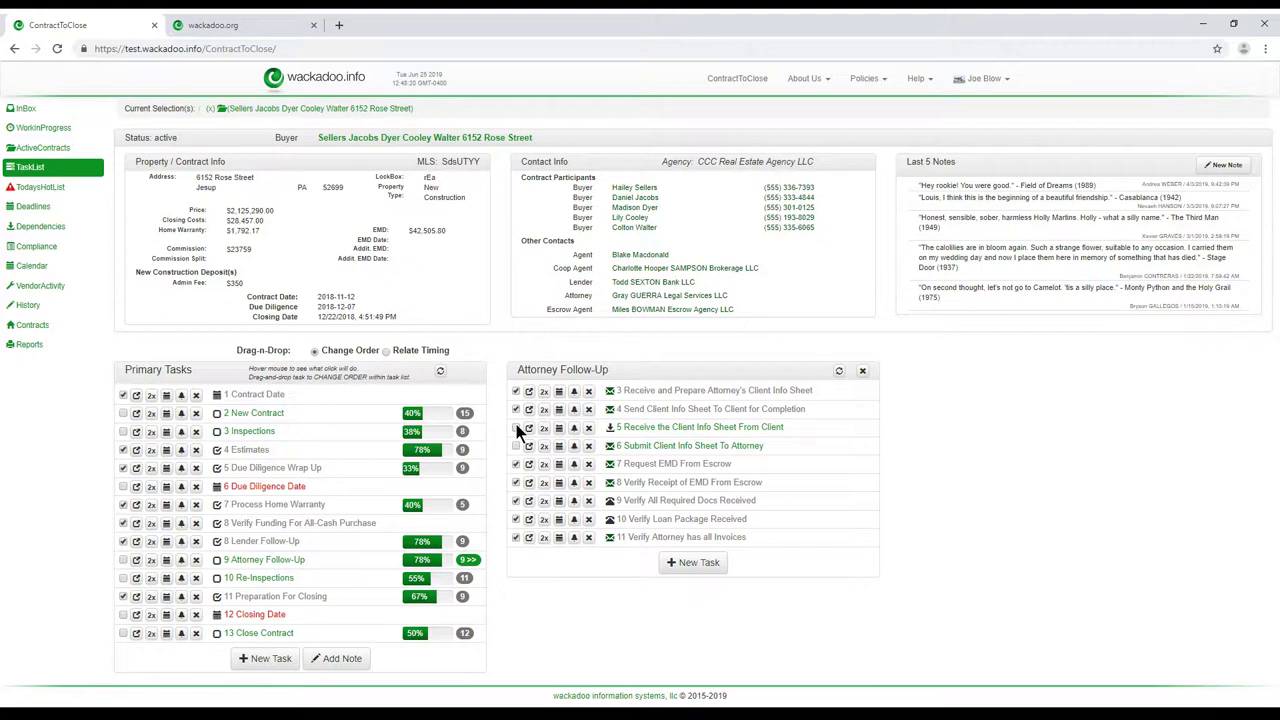
left_click(45, 153)
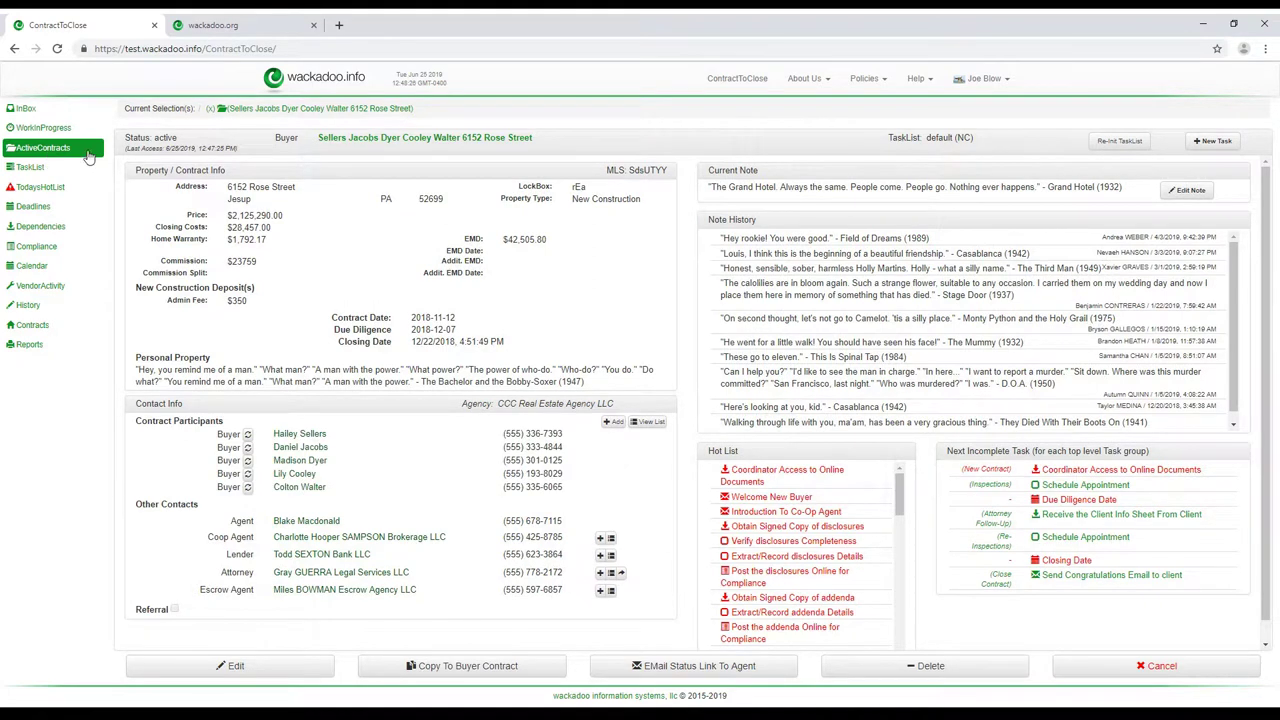
left_click(753, 500)
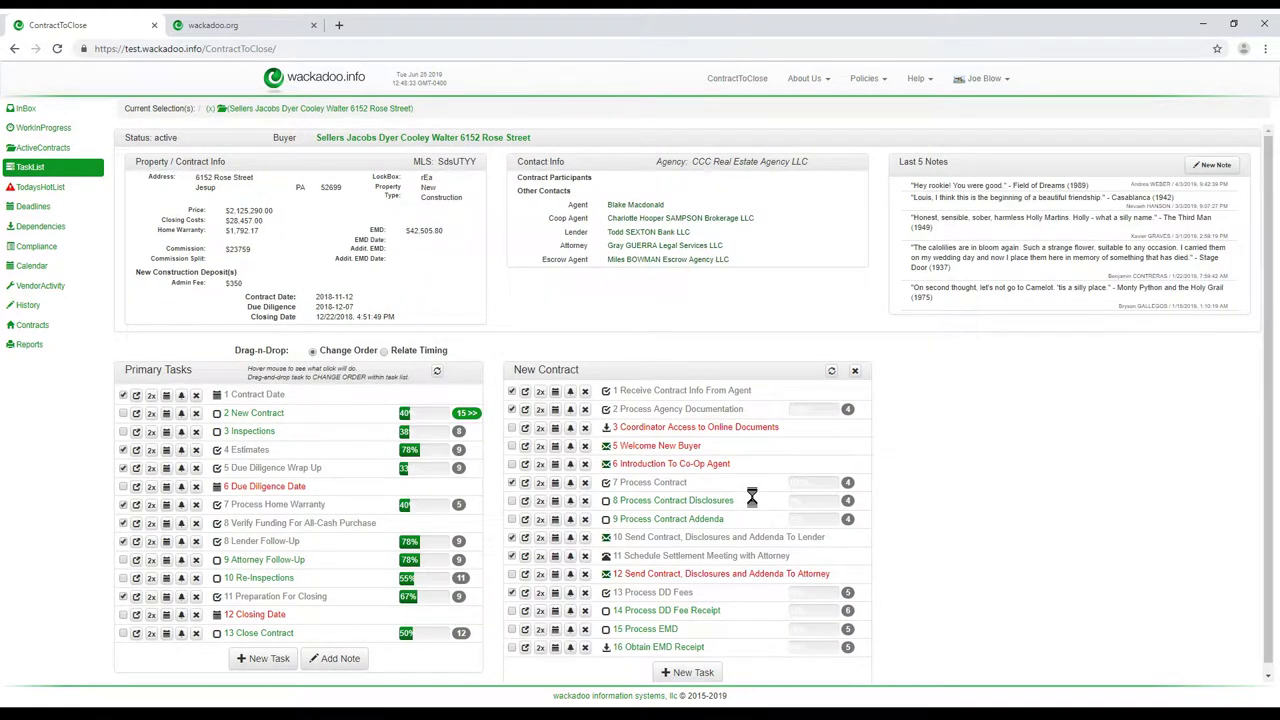